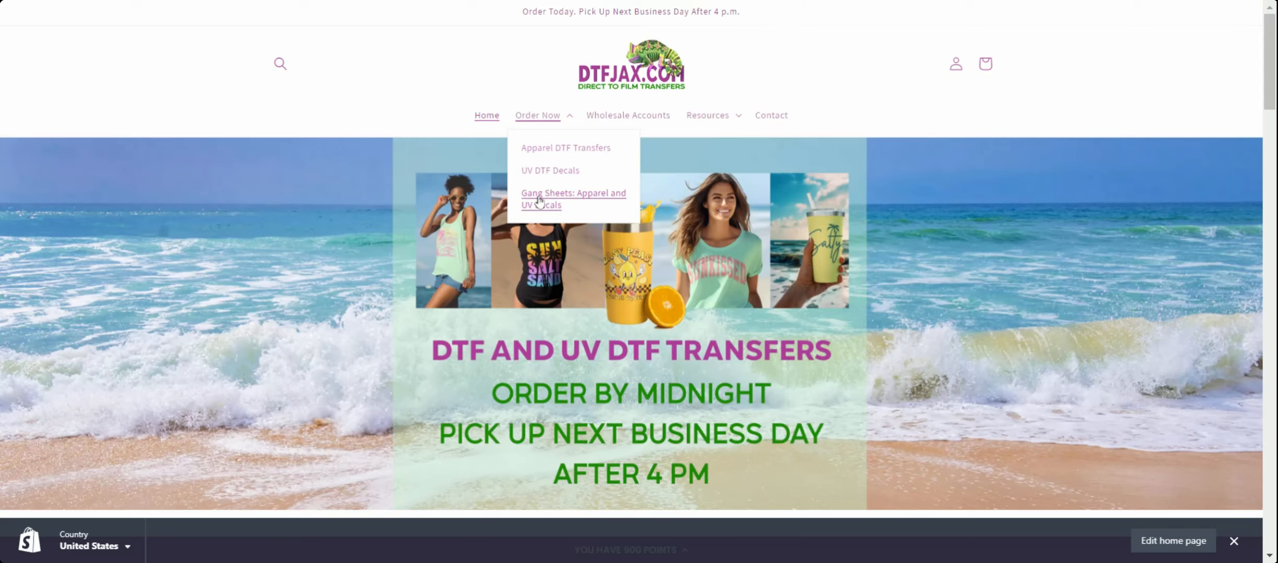
Step: Open the Apparel Gang Sheets product from the gang sheets collection
{"action": "left_click", "coordinate": [539, 200]}
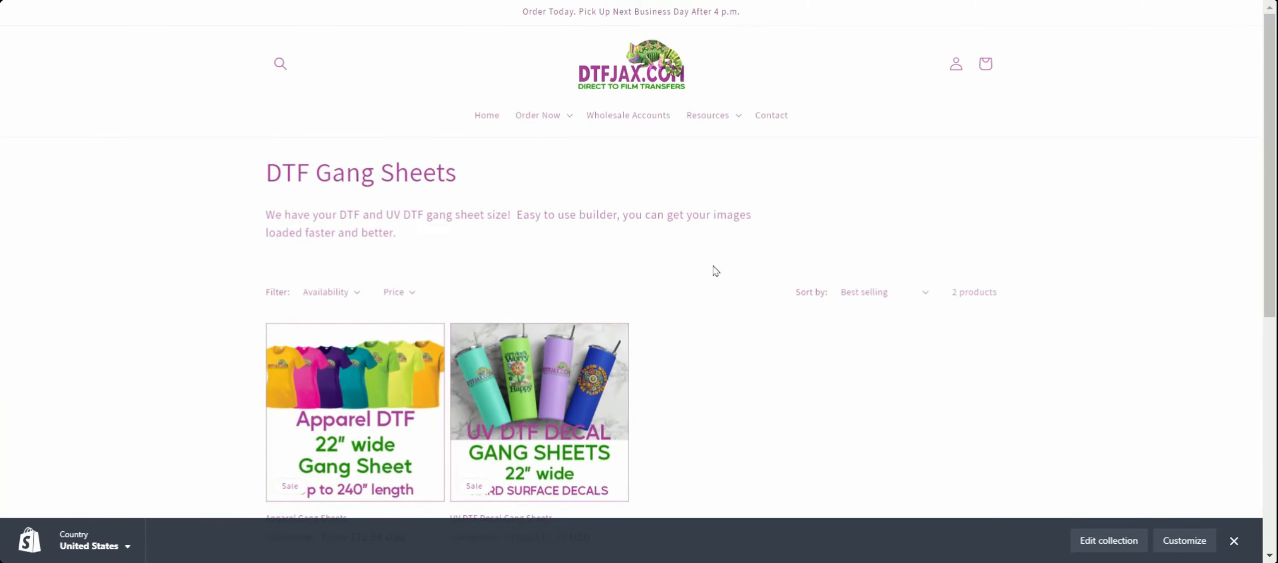
{"action": "scroll", "coordinate": [713, 277], "scroll_direction": "down", "scroll_amount": 3}
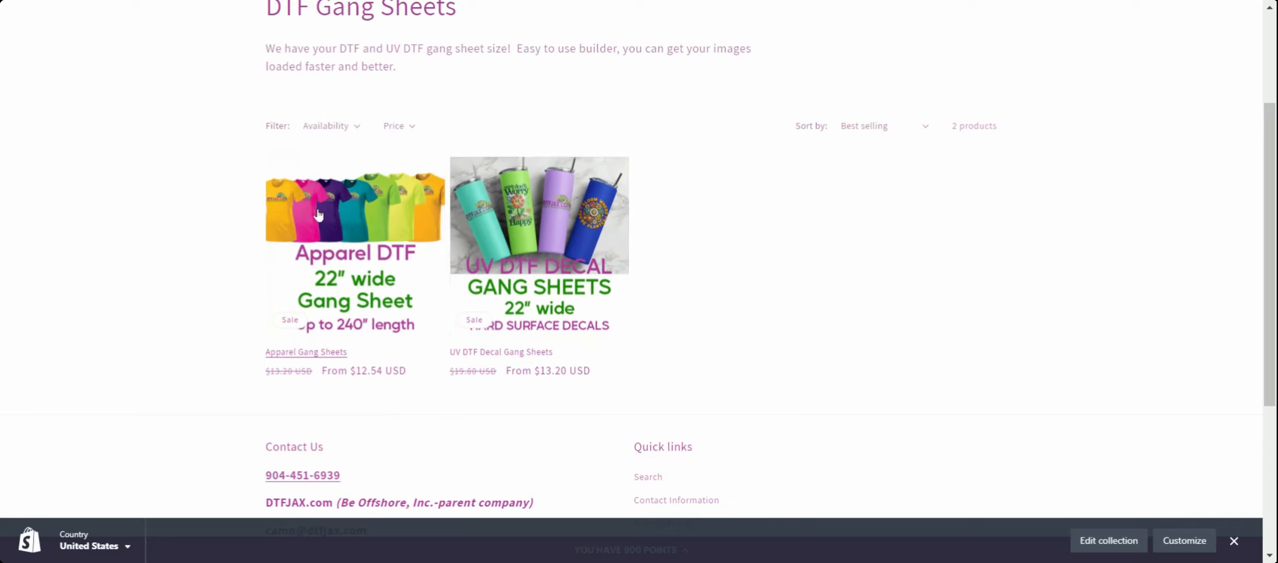
{"action": "left_click", "coordinate": [334, 207]}
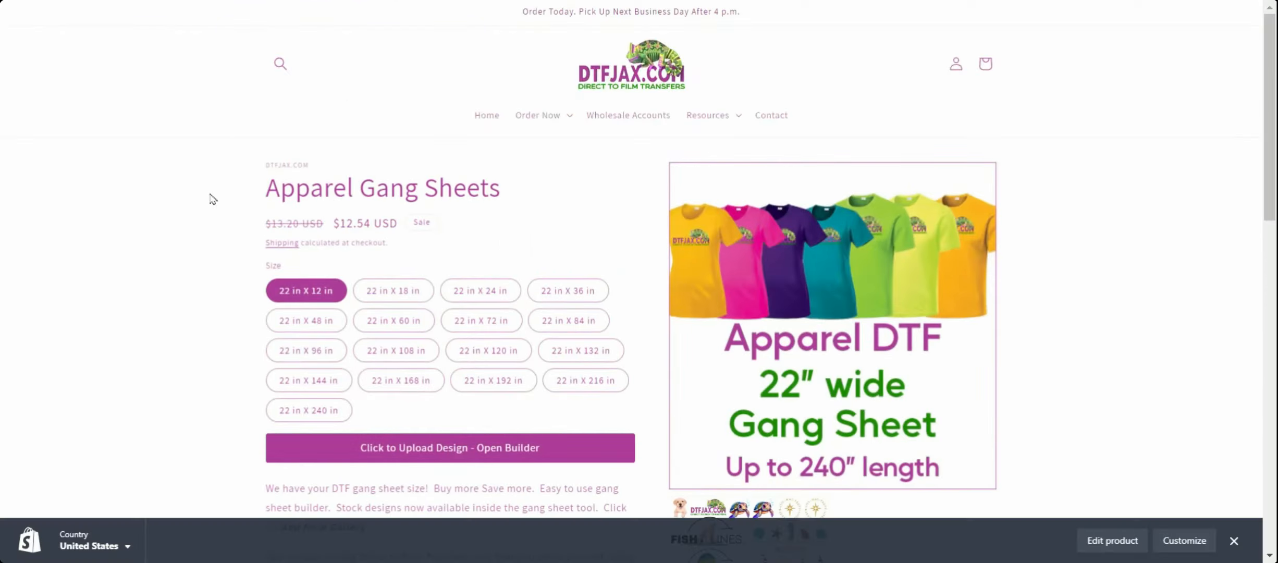
Step: Open the gang sheet builder for the 22 in x 12 in size and start an Auto Build
{"action": "scroll", "coordinate": [204, 203], "scroll_direction": "down", "scroll_amount": 3}
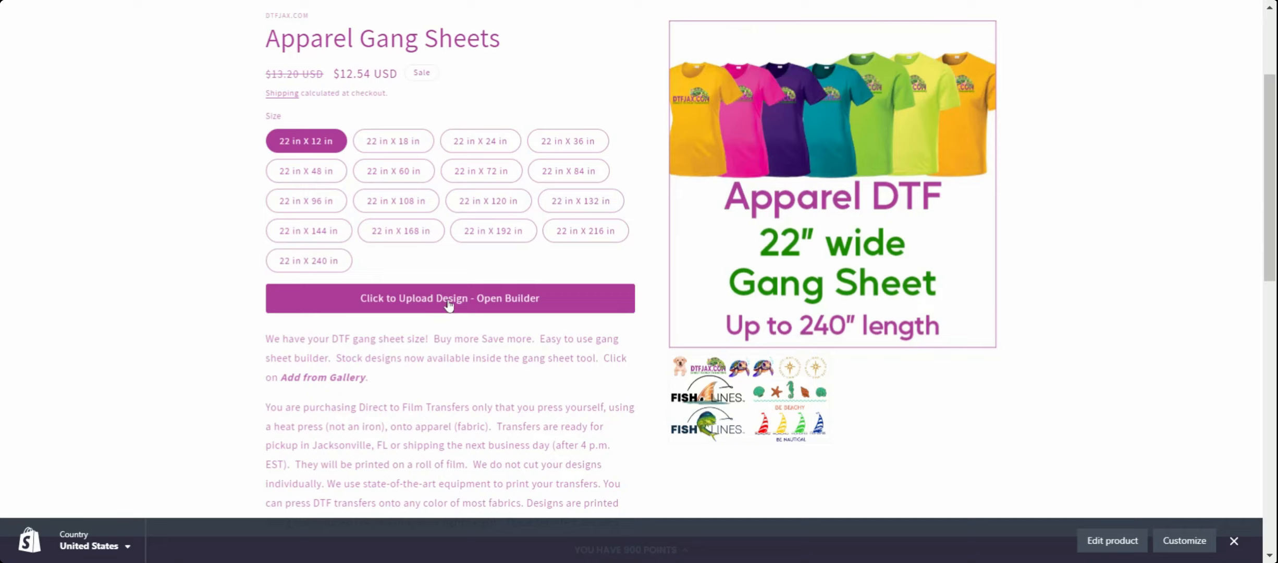
{"action": "left_click", "coordinate": [463, 301]}
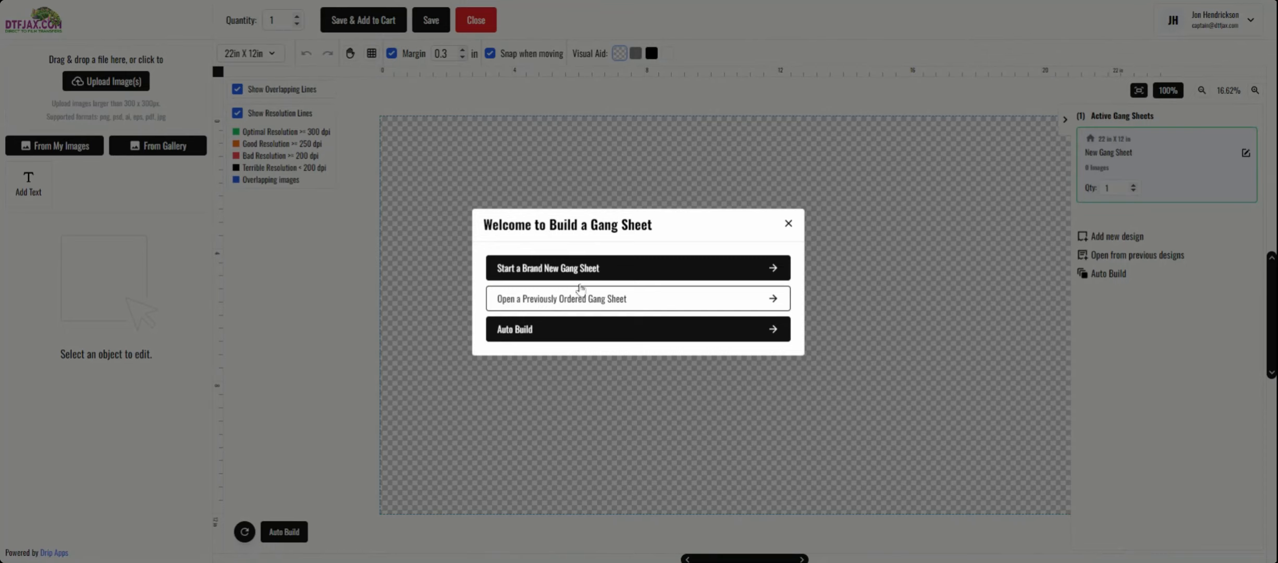
{"action": "left_click", "coordinate": [541, 338]}
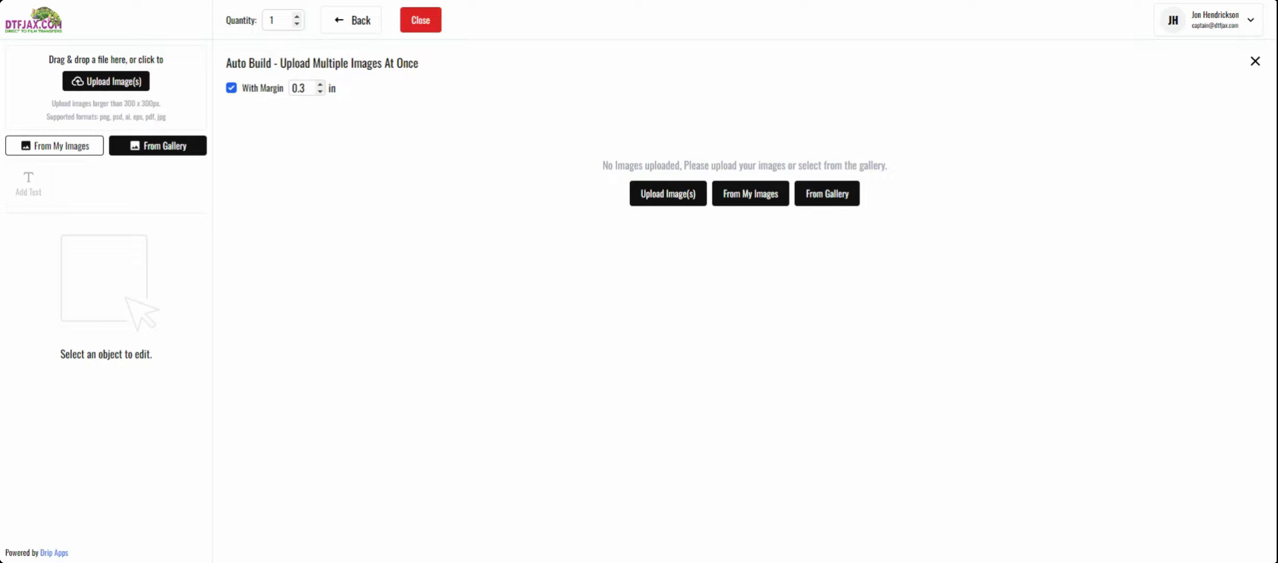
Step: Browse the image gallery to page 4 and add the flip-flops design to the build
{"action": "left_click", "coordinate": [166, 147]}
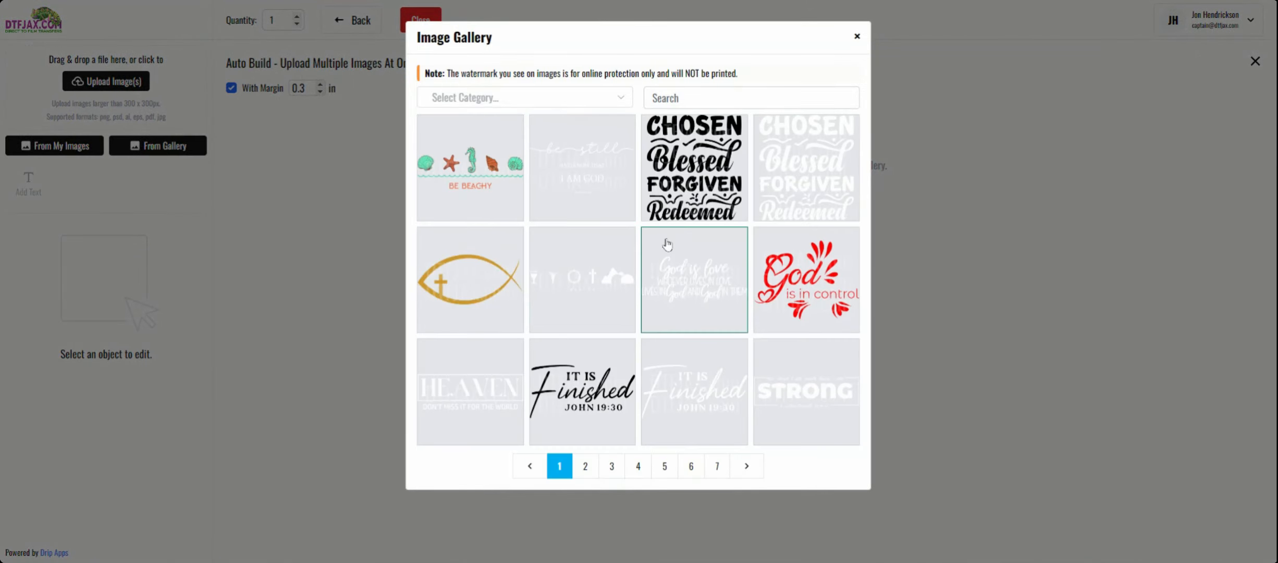
{"action": "left_click", "coordinate": [588, 469]}
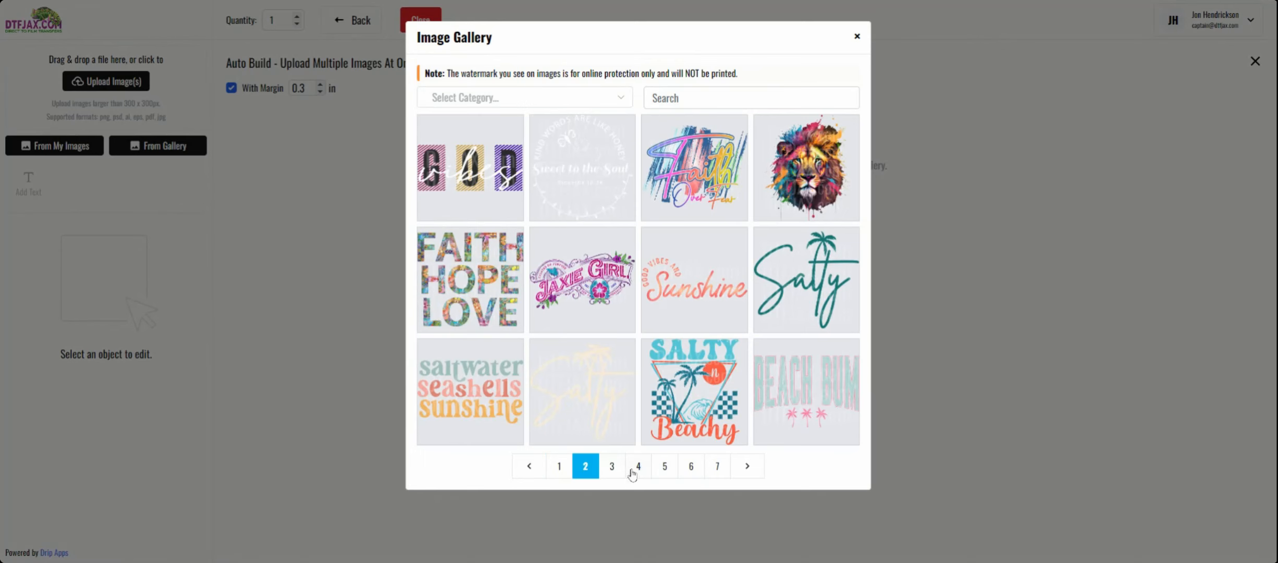
{"action": "left_click", "coordinate": [613, 472]}
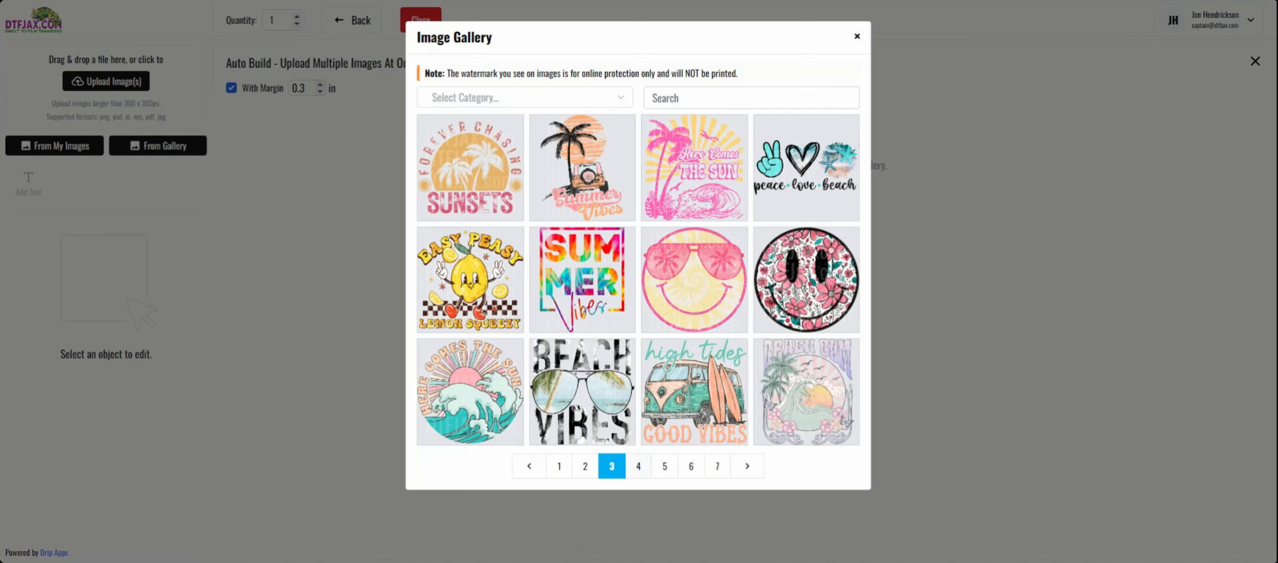
{"action": "left_click", "coordinate": [639, 469]}
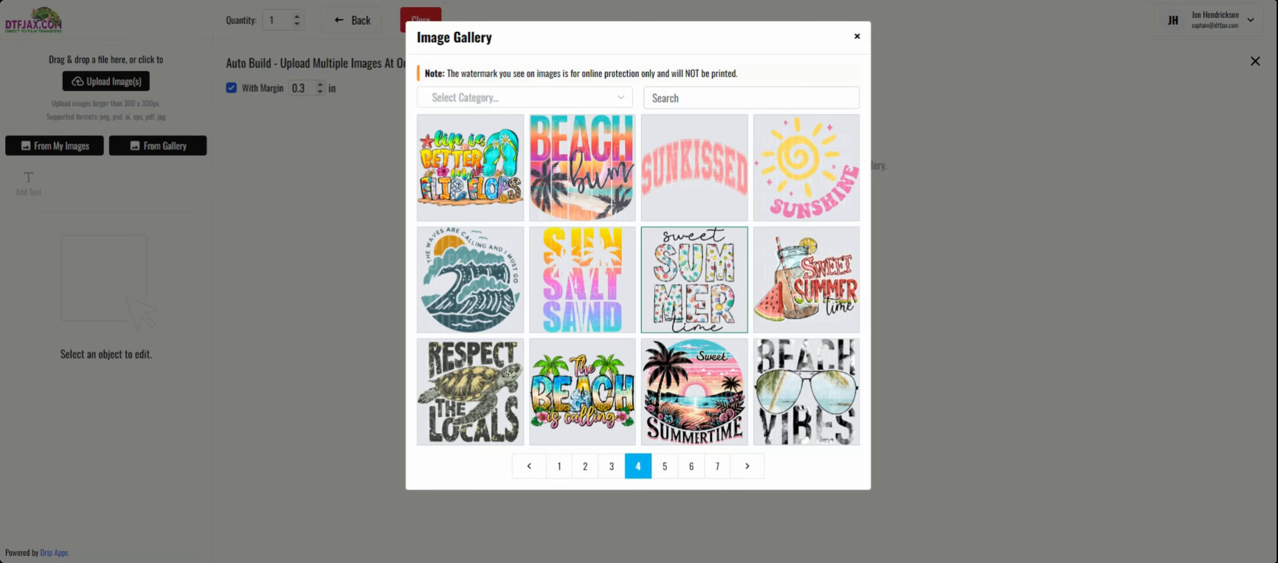
{"action": "left_click", "coordinate": [469, 163]}
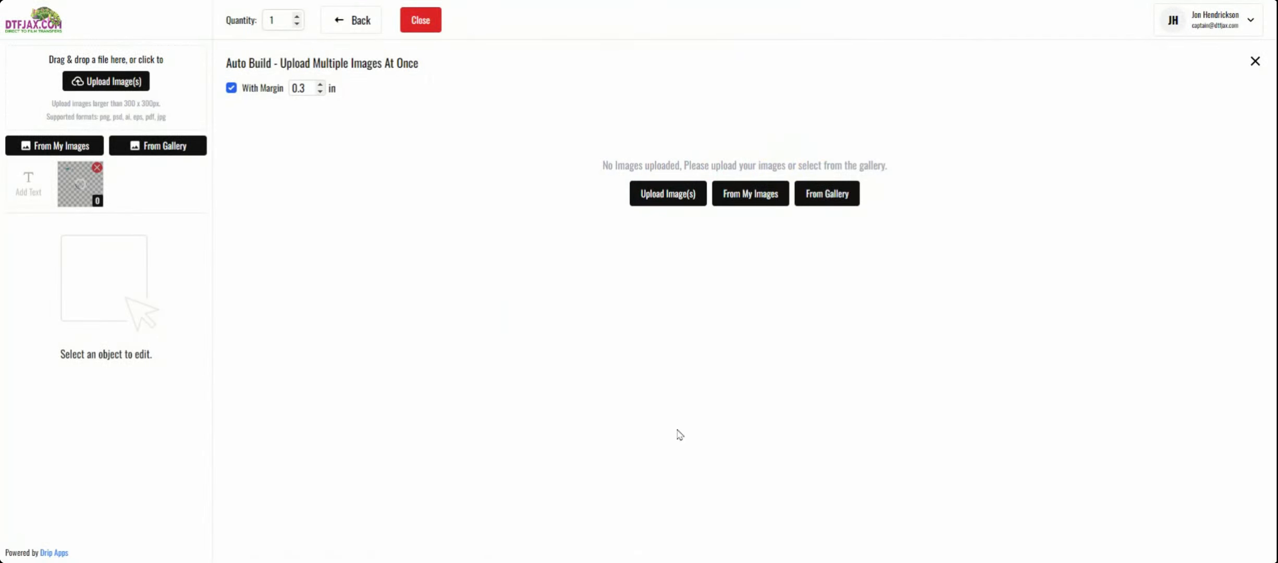
Step: Add the Easy Peasy Lemon Squeezy design from page 3 of the image gallery
{"action": "left_click", "coordinate": [160, 144]}
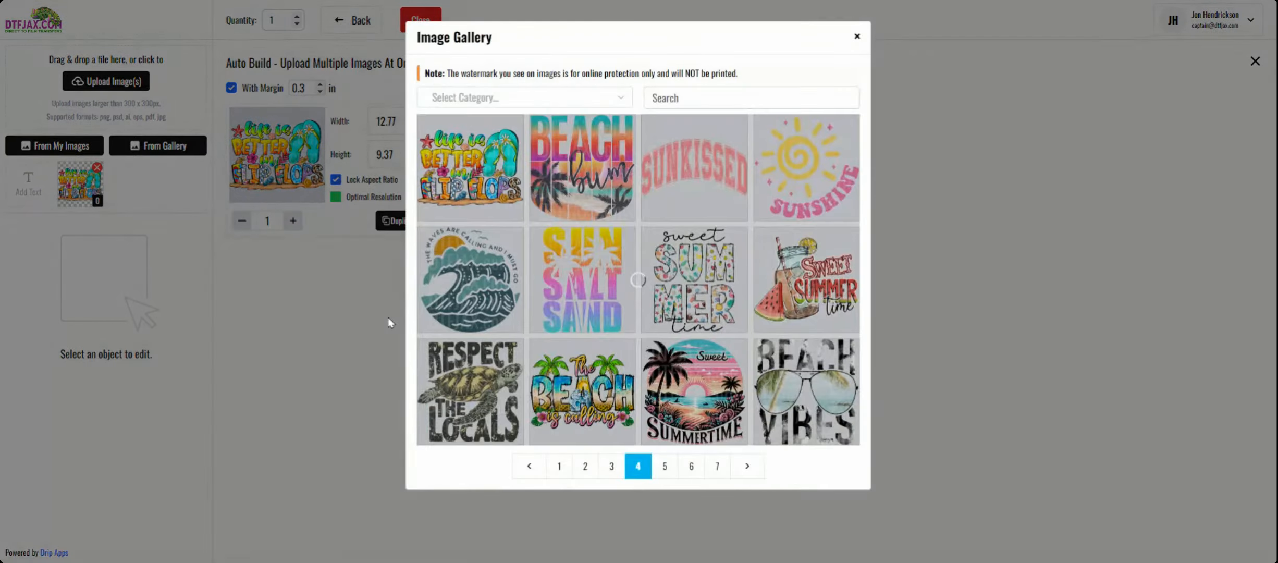
{"action": "left_click", "coordinate": [611, 466]}
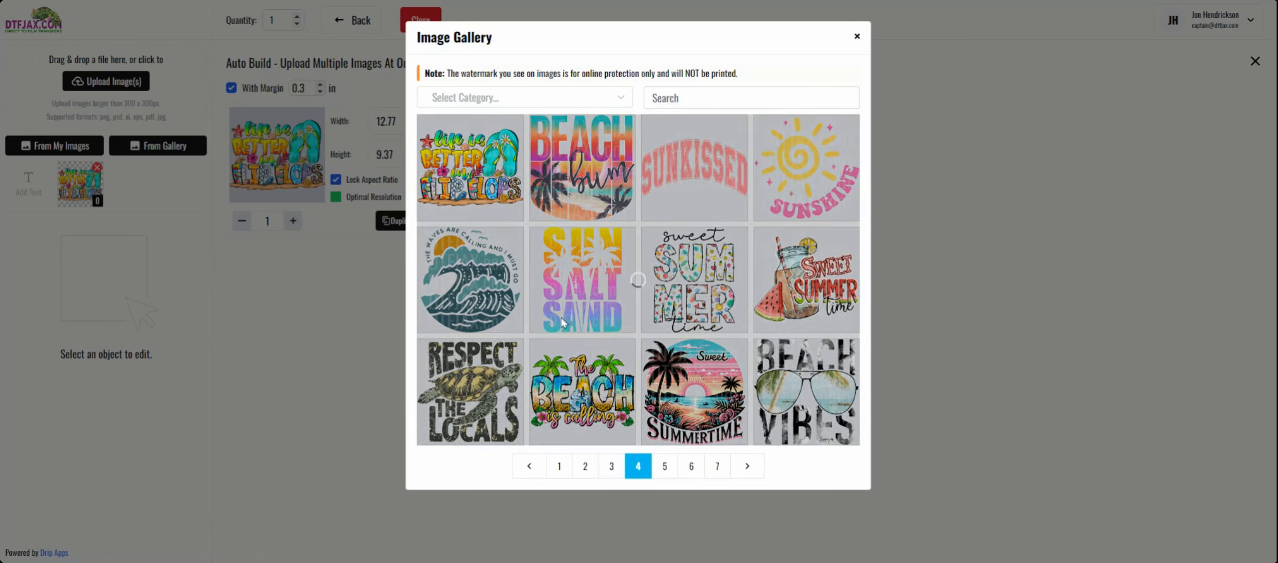
{"action": "left_click", "coordinate": [434, 274]}
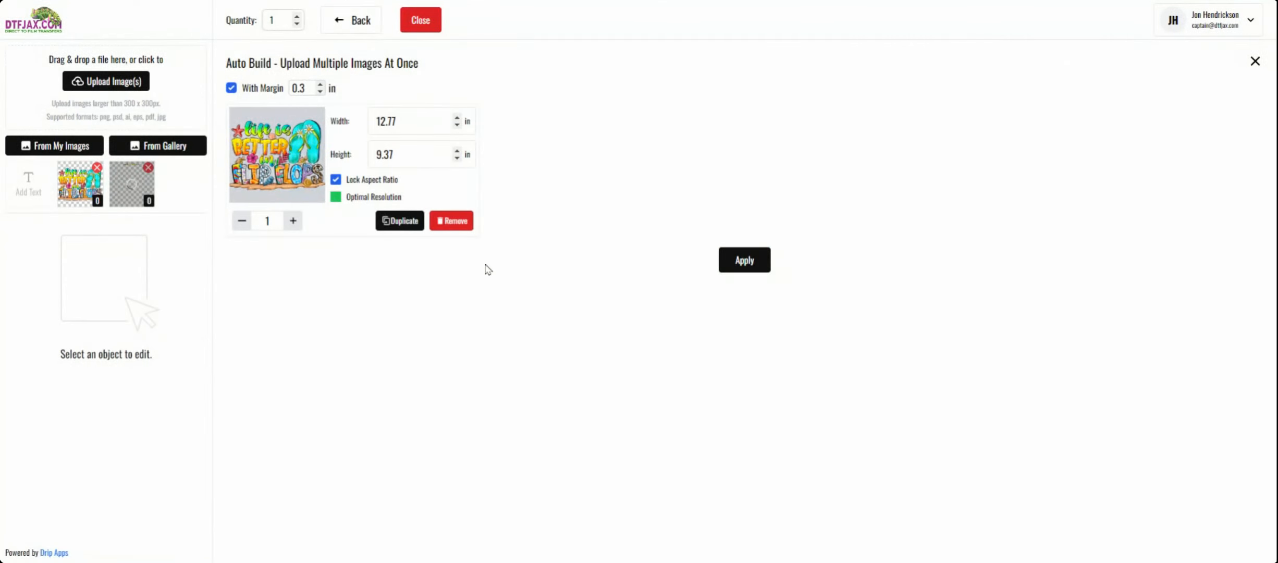
Step: Add the baseball Mama design from page 6 of the image gallery
{"action": "left_click", "coordinate": [166, 143]}
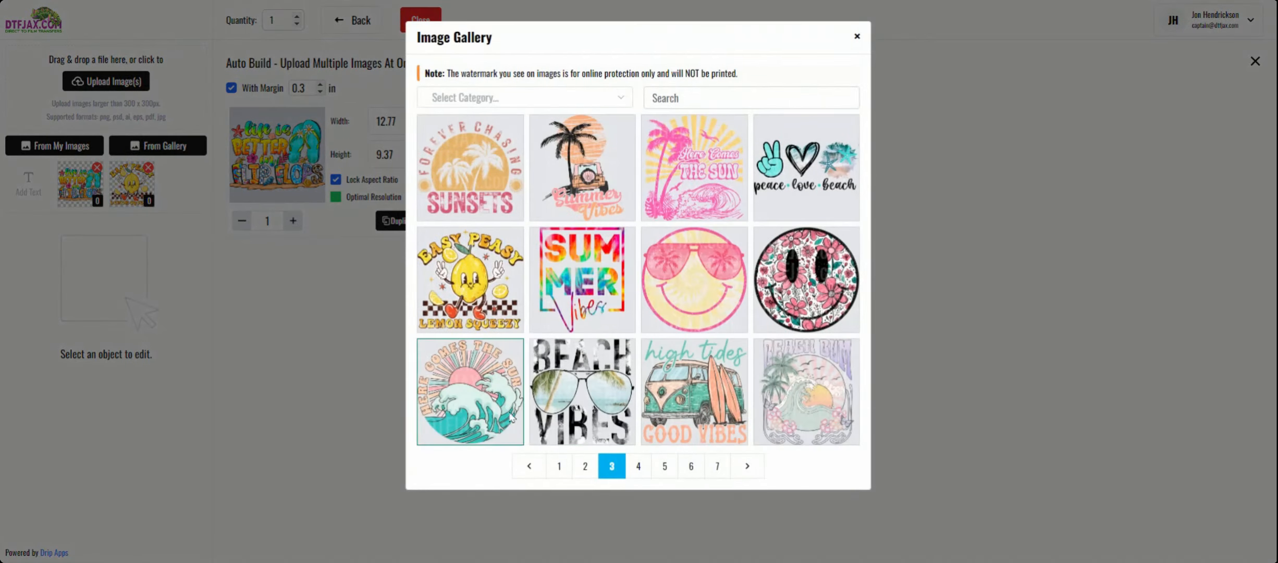
{"action": "left_click", "coordinate": [664, 469]}
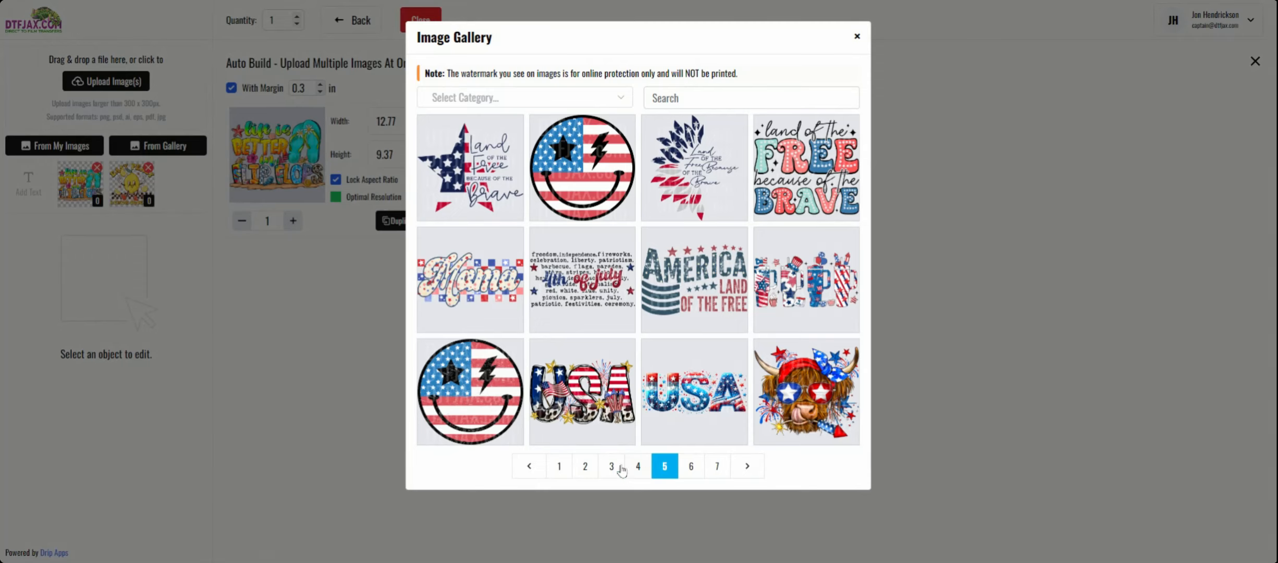
{"action": "left_click", "coordinate": [691, 469]}
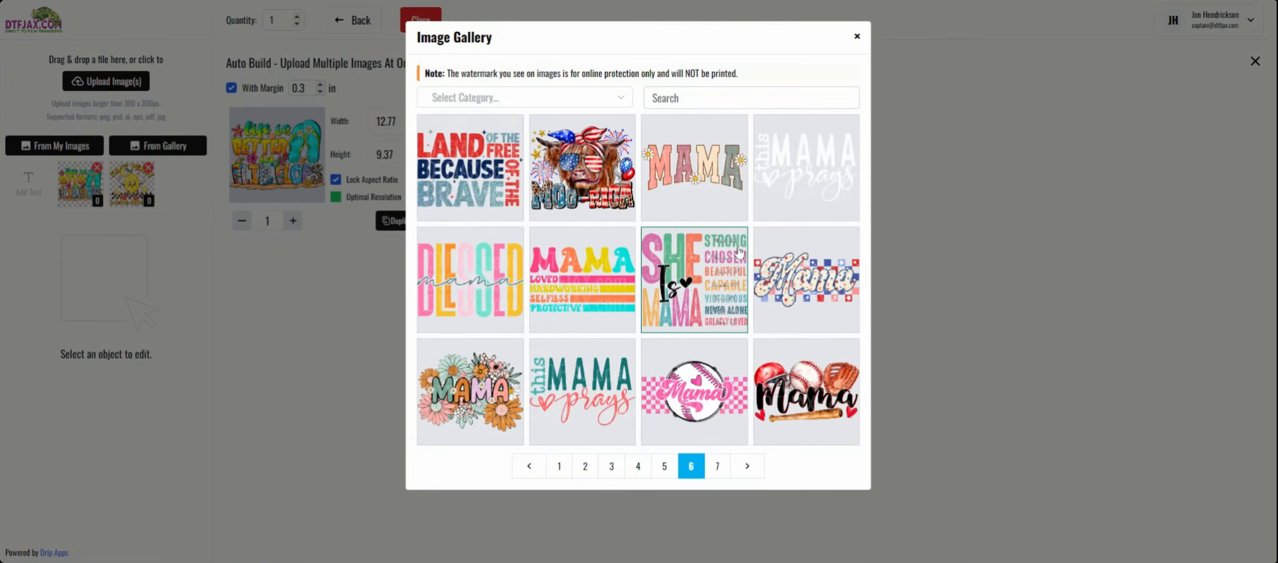
{"action": "left_click", "coordinate": [779, 386]}
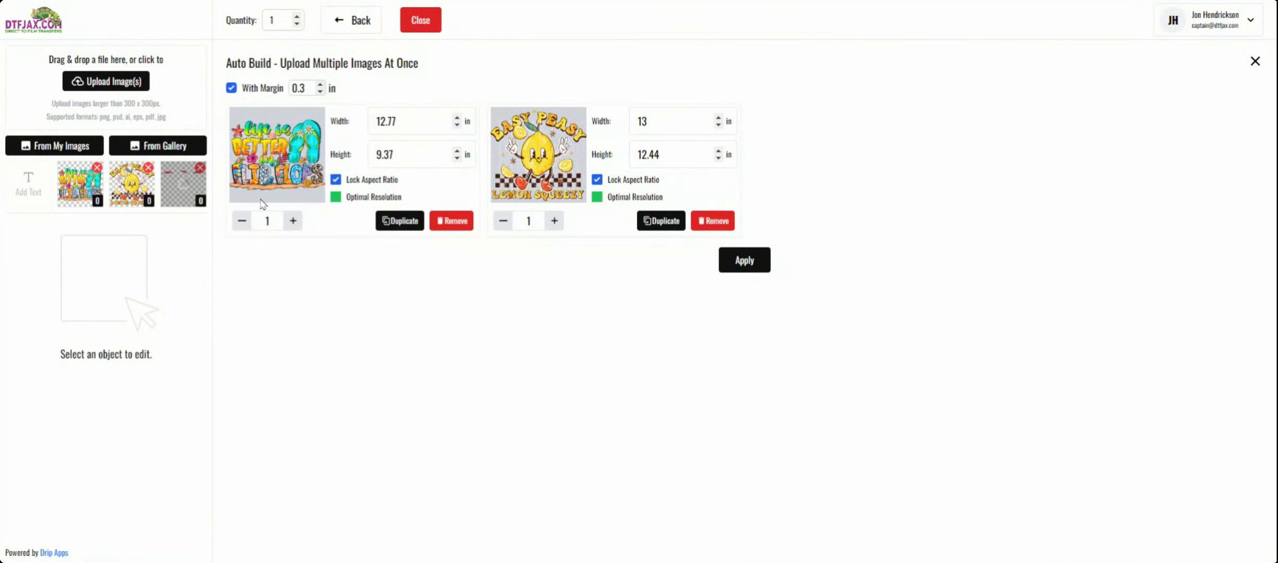
Step: Add the Blessed Mama design from gallery page 6 and the Faith Hope Love design from page 2
{"action": "left_click", "coordinate": [149, 147]}
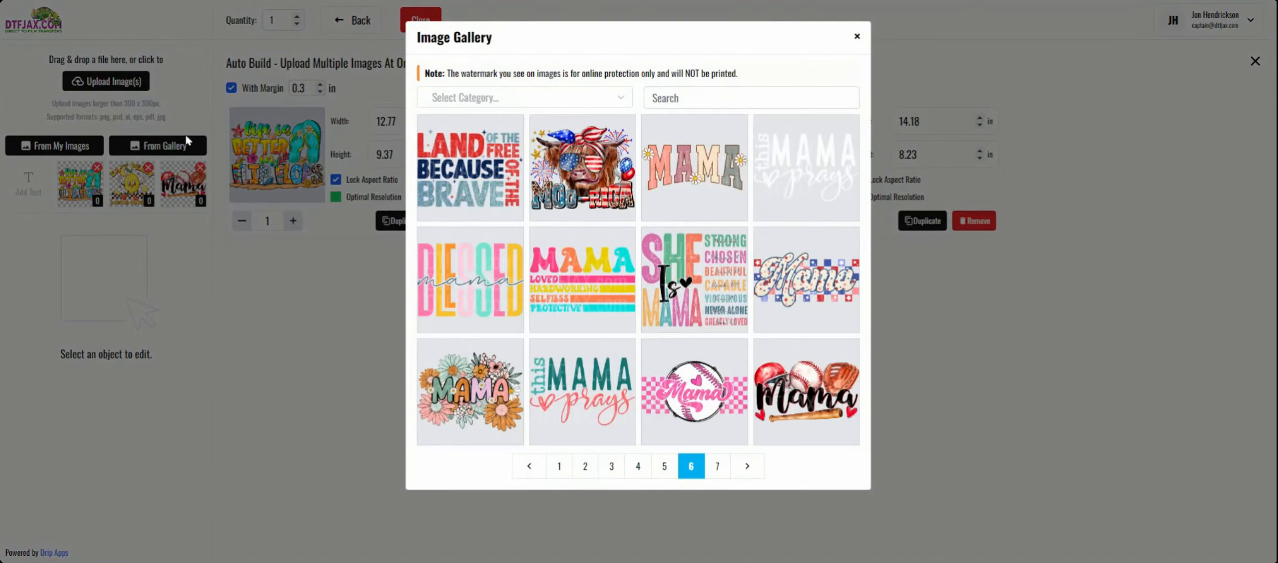
{"action": "left_click", "coordinate": [471, 275]}
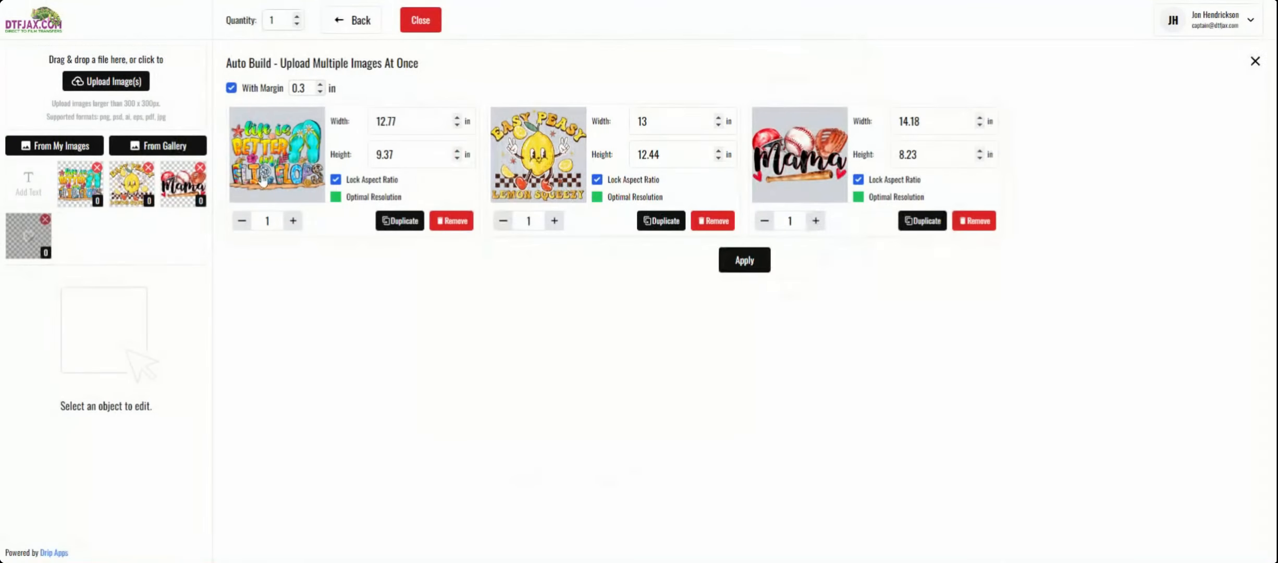
{"action": "left_click", "coordinate": [171, 146]}
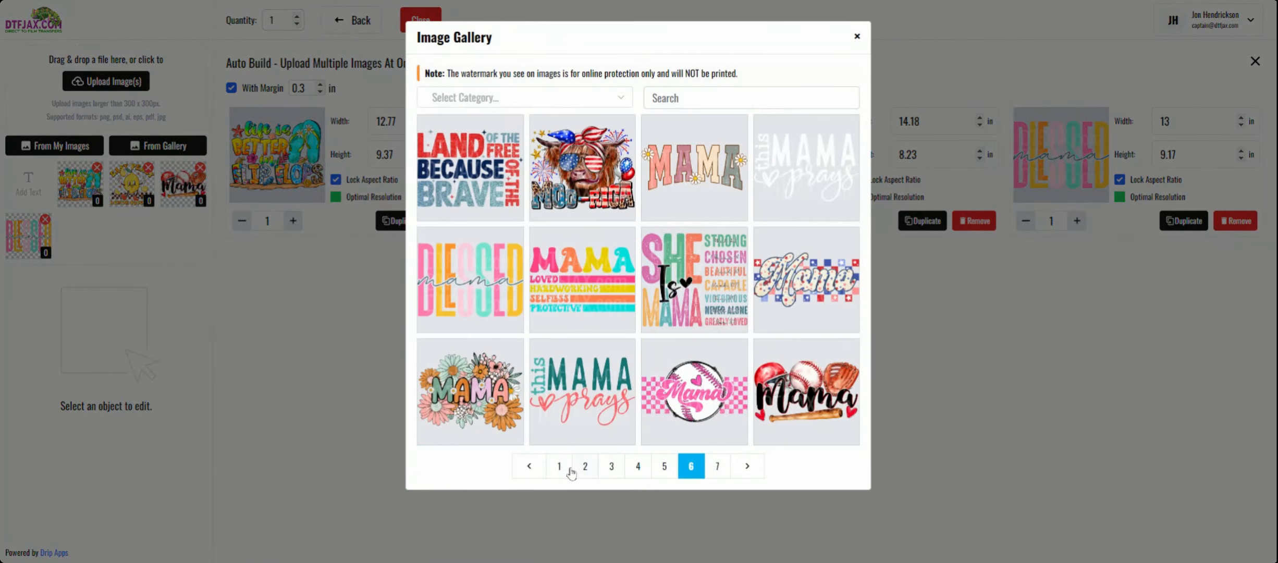
{"action": "left_click", "coordinate": [585, 465]}
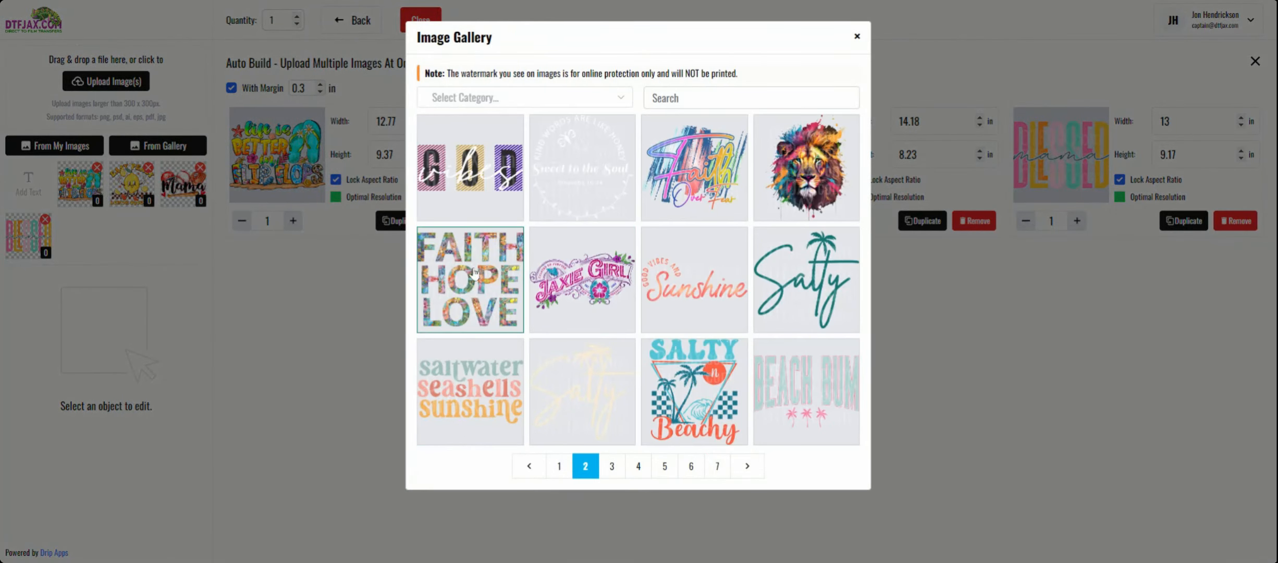
{"action": "left_click", "coordinate": [452, 258]}
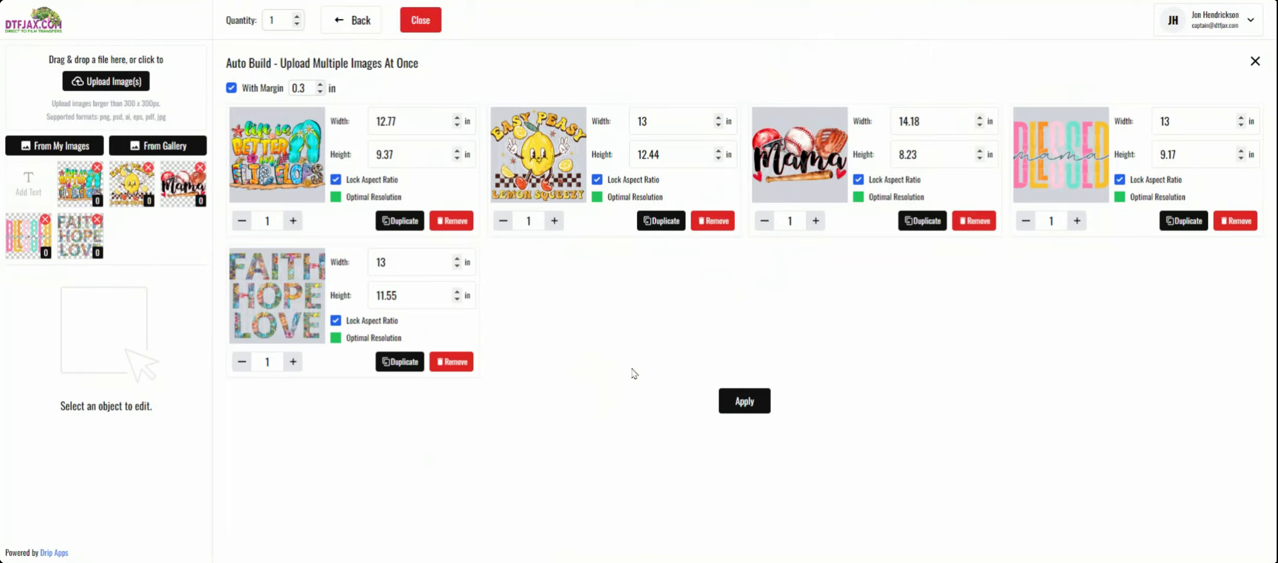
Step: Set the flip-flops design's width to 10 in with the aspect ratio locked
{"action": "left_click_drag", "start_coordinate": [417, 124], "coordinate": [348, 127]}
{"action": "type", "text": "10.75"}
{"action": "key", "text": "BackSpace"}
{"action": "key", "text": "BackSpace"}
{"action": "key", "text": "BackSpace"}
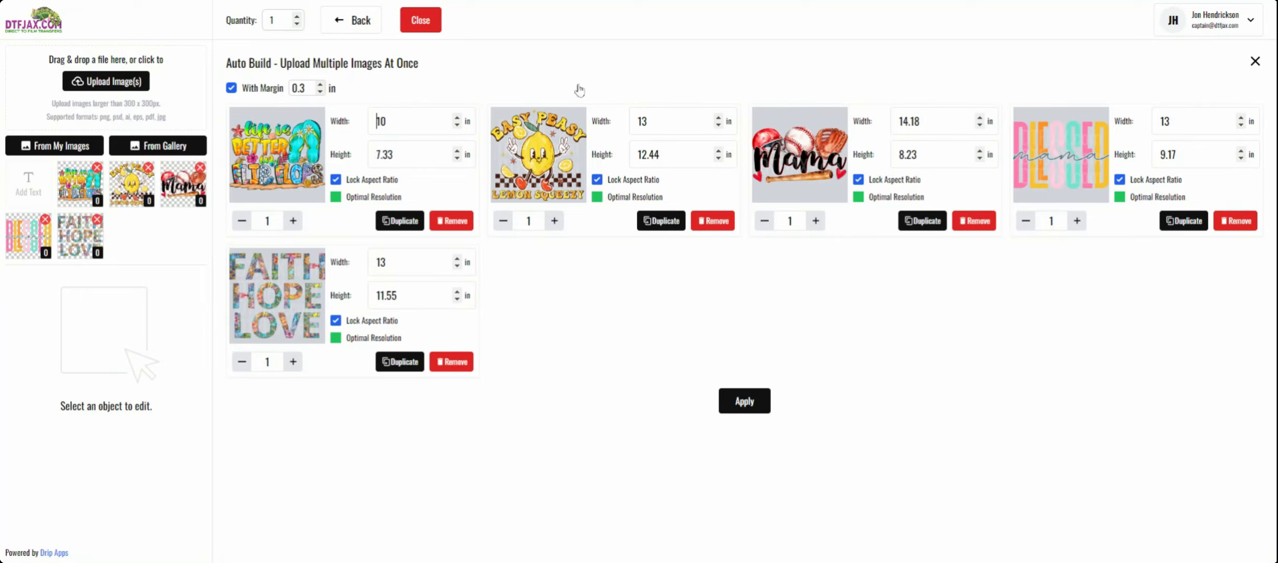
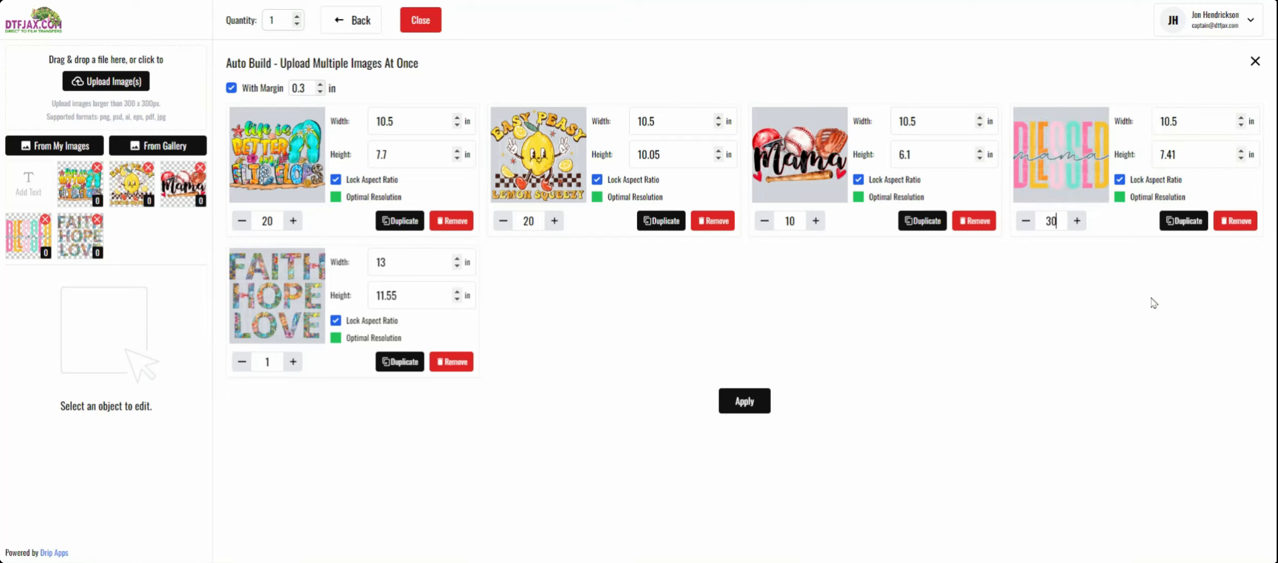
Step: Set the quantity of the Blessed Mama design to 20
{"action": "key", "text": "BackSpace"}
{"action": "key", "text": "BackSpace"}
{"action": "type", "text": "2"}
Step: Set the Faith Hope Love design's width to 11 in and its quantity to 3
{"action": "left_click_drag", "start_coordinate": [425, 263], "coordinate": [382, 263]}
{"action": "left_click", "coordinate": [403, 263]}
{"action": "key", "text": "BackSpace"}
{"action": "type", "text": "1"}
{"action": "key", "text": "BackSpace"}
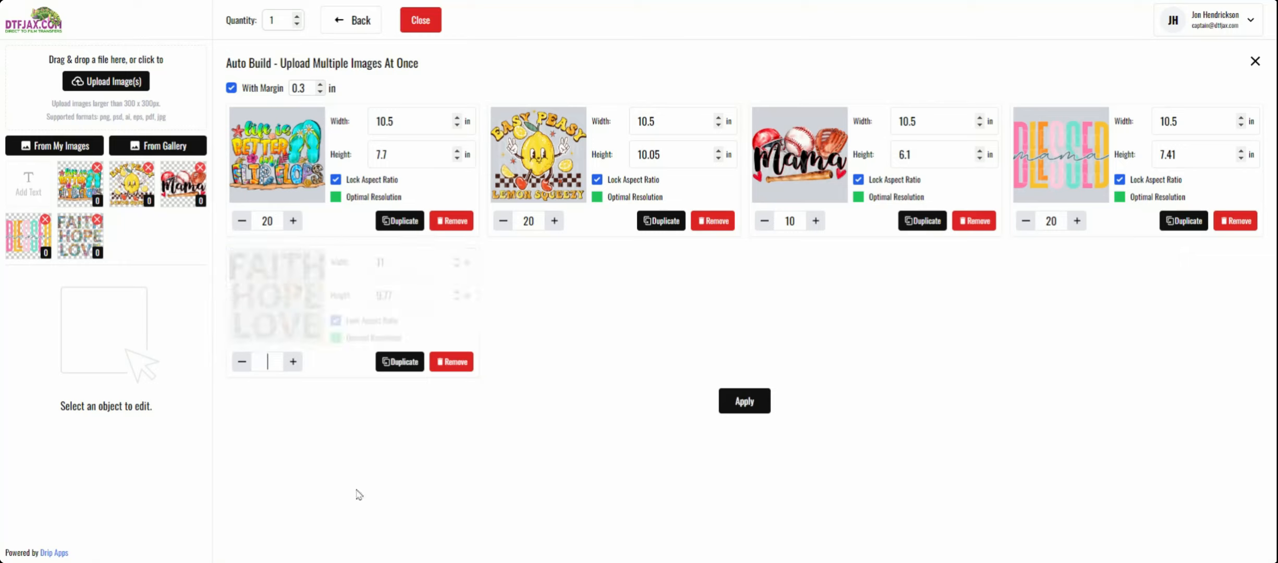
{"action": "type", "text": "3"}
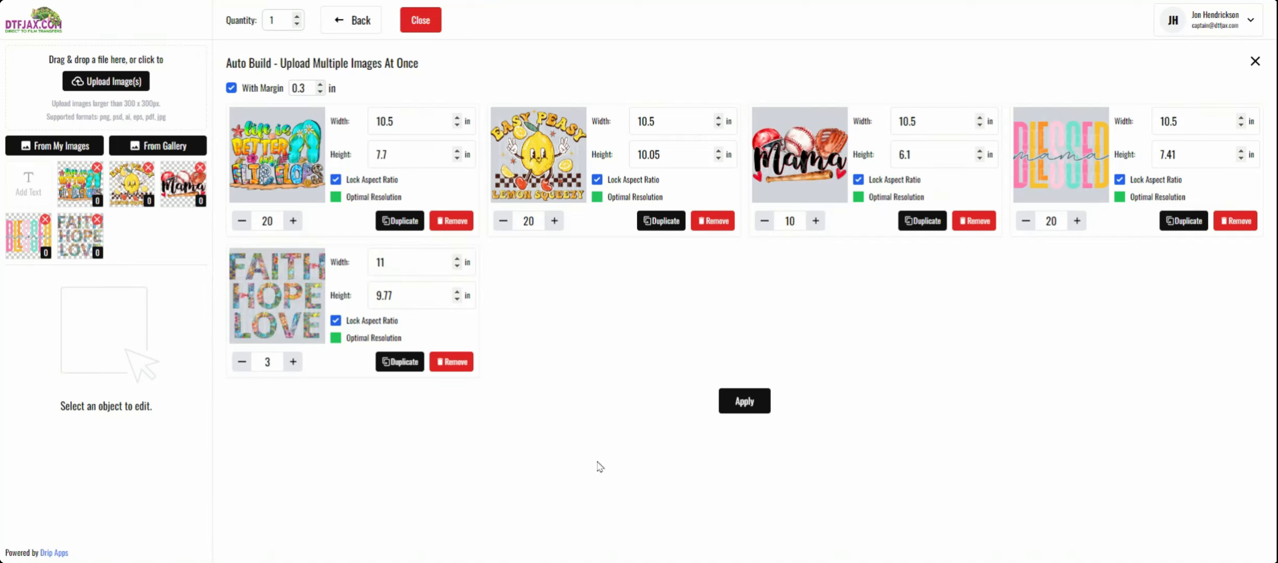
Step: Apply the image settings and generate the layout using the 22 in x 240 in plus 22 in x 84 in sheet option
{"action": "left_click", "coordinate": [745, 405]}
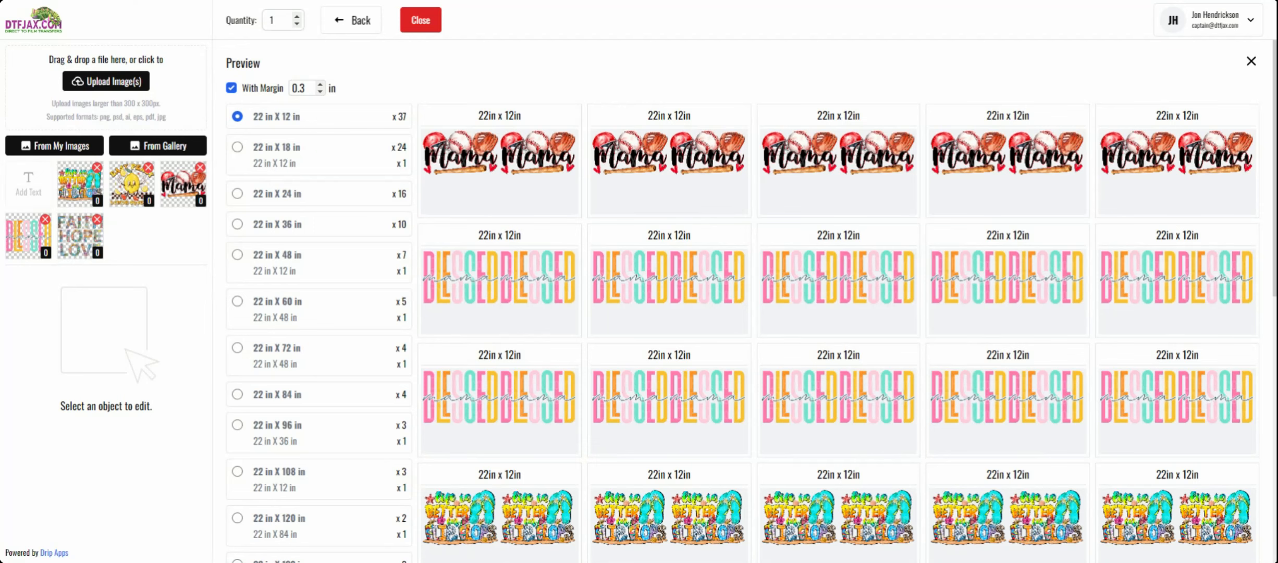
{"action": "scroll", "coordinate": [329, 140], "scroll_direction": "down", "scroll_amount": 10}
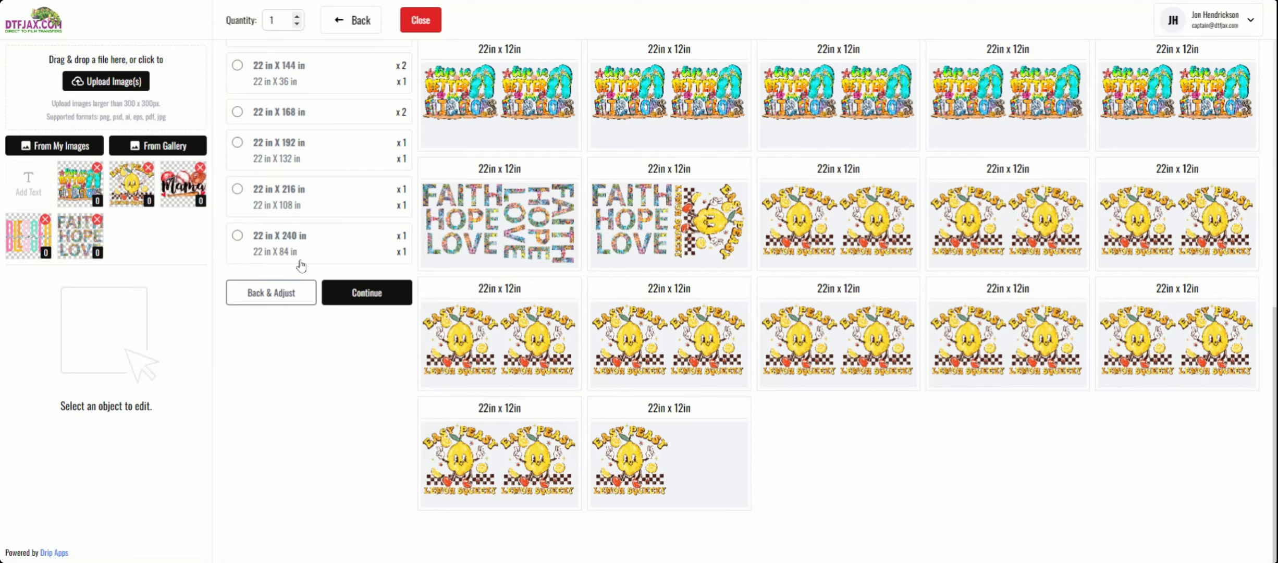
{"action": "left_click", "coordinate": [237, 236]}
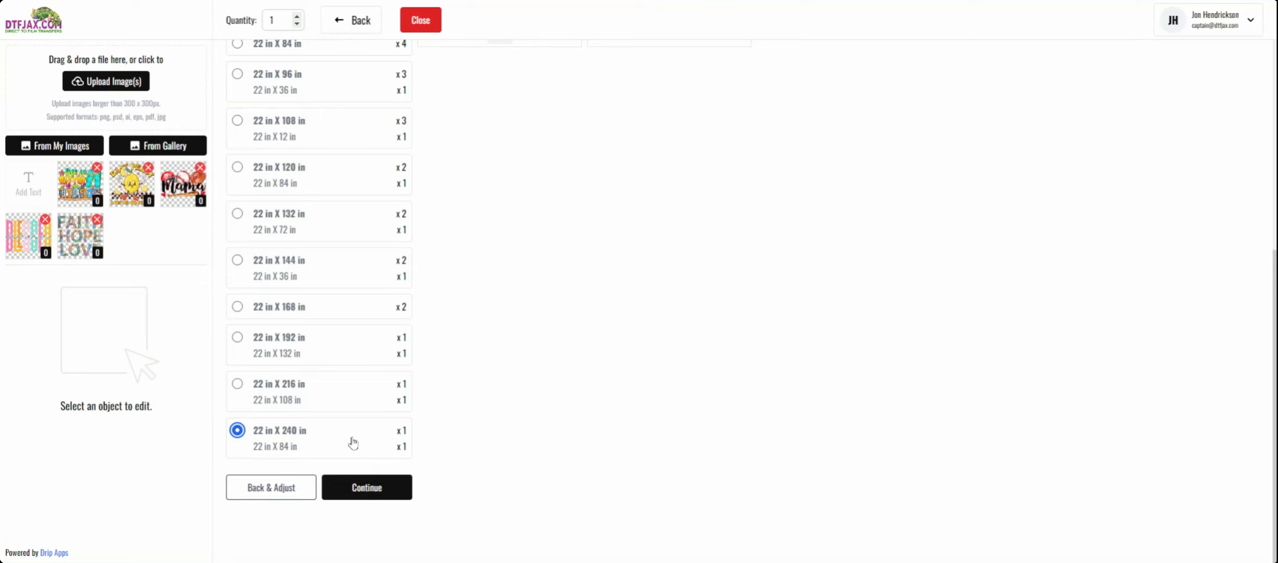
{"action": "left_click", "coordinate": [356, 489]}
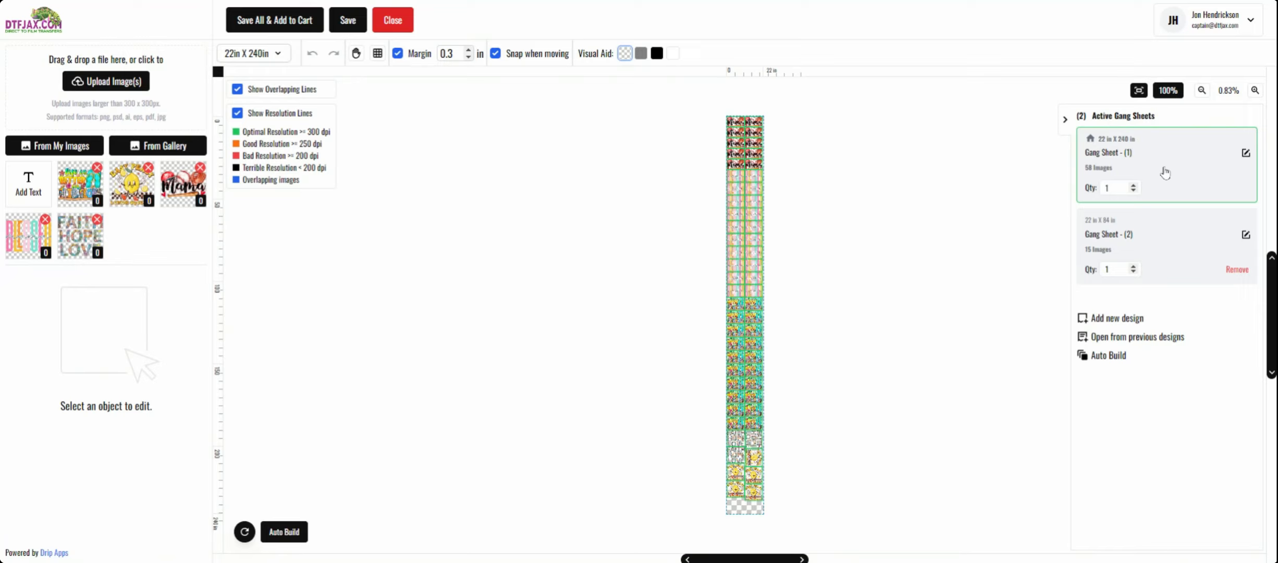
Step: Open the 22 in x 84 in gang sheet and preview its designs against gray and black backgrounds
{"action": "left_click", "coordinate": [1176, 248]}
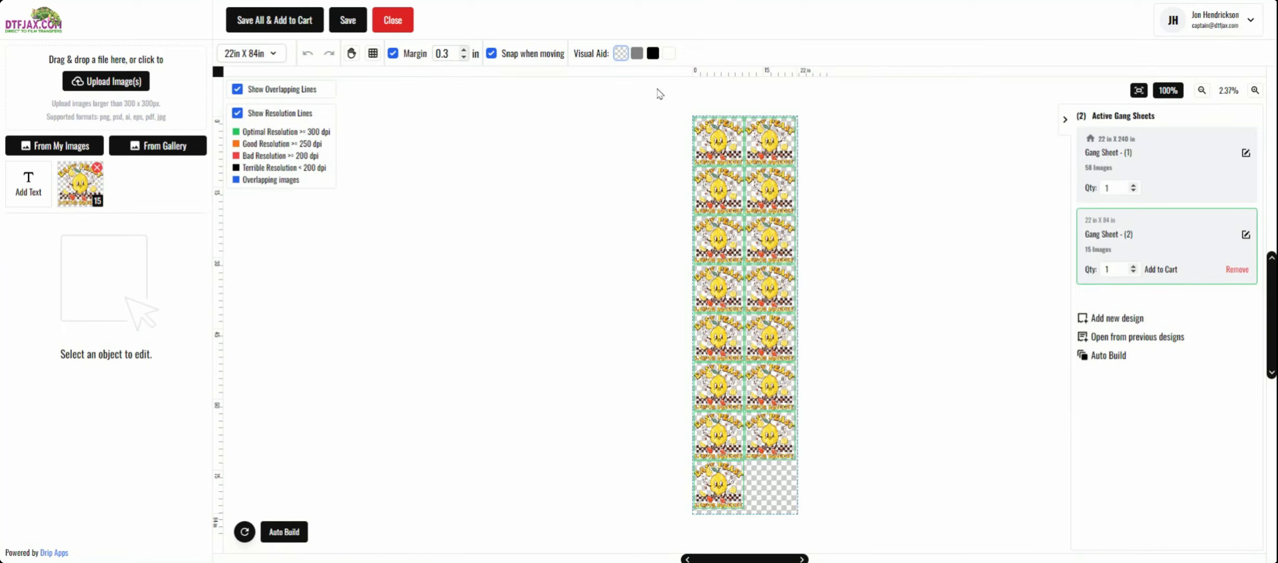
{"action": "left_click", "coordinate": [637, 54]}
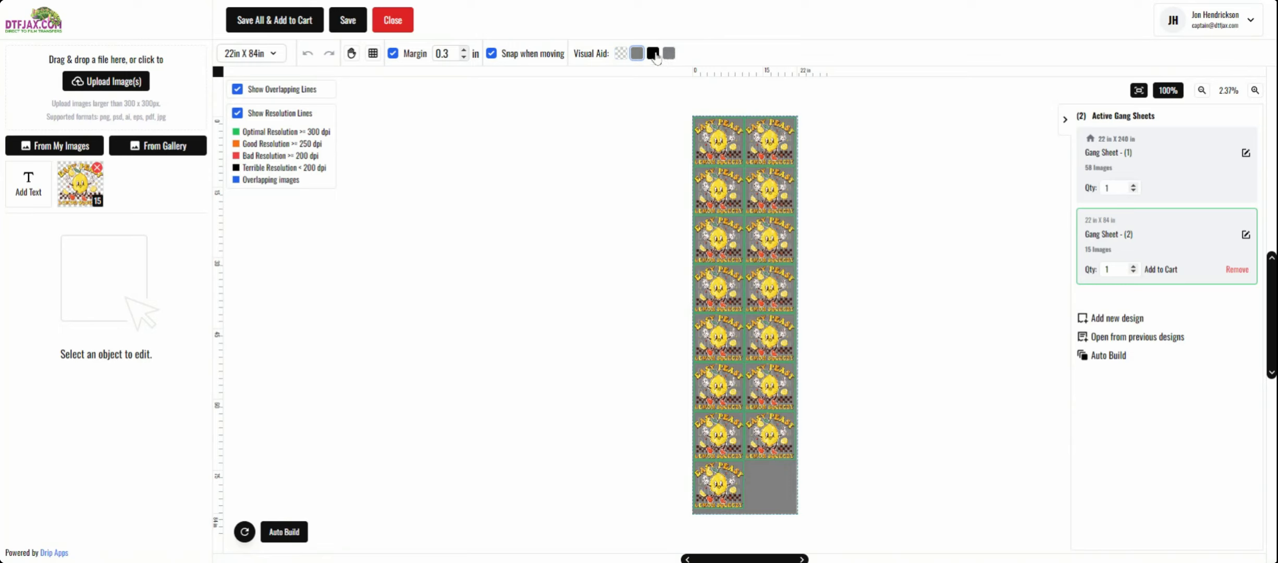
{"action": "left_click", "coordinate": [653, 54]}
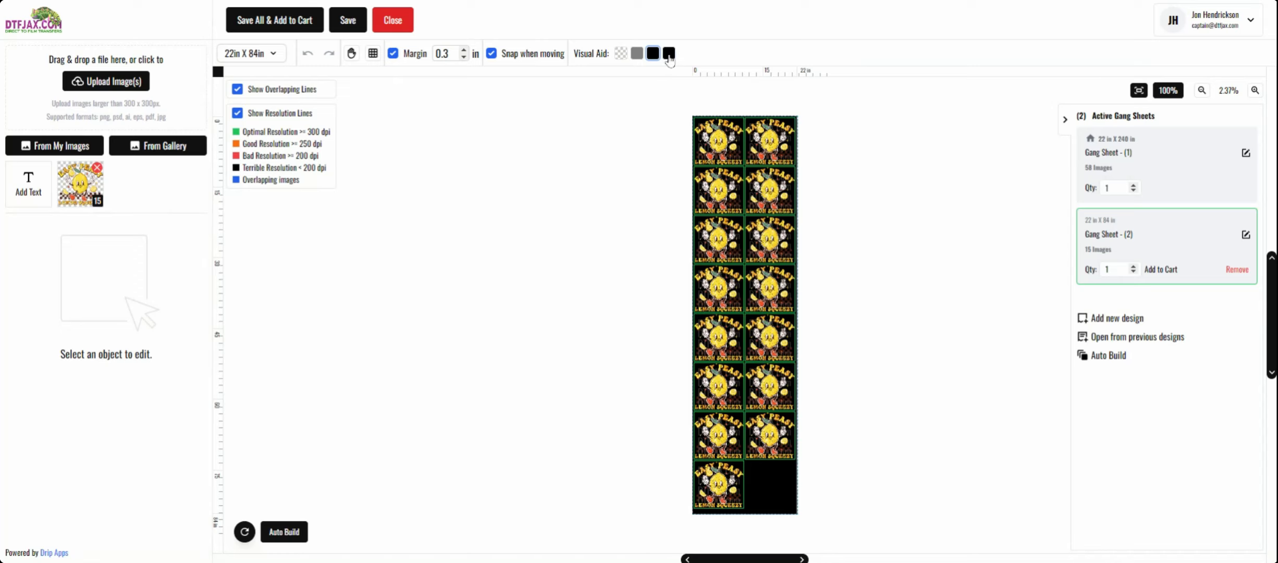
Step: Preview the 22 in x 84 in sheet against a custom light green background, hex 89BF71
{"action": "left_click", "coordinate": [669, 54]}
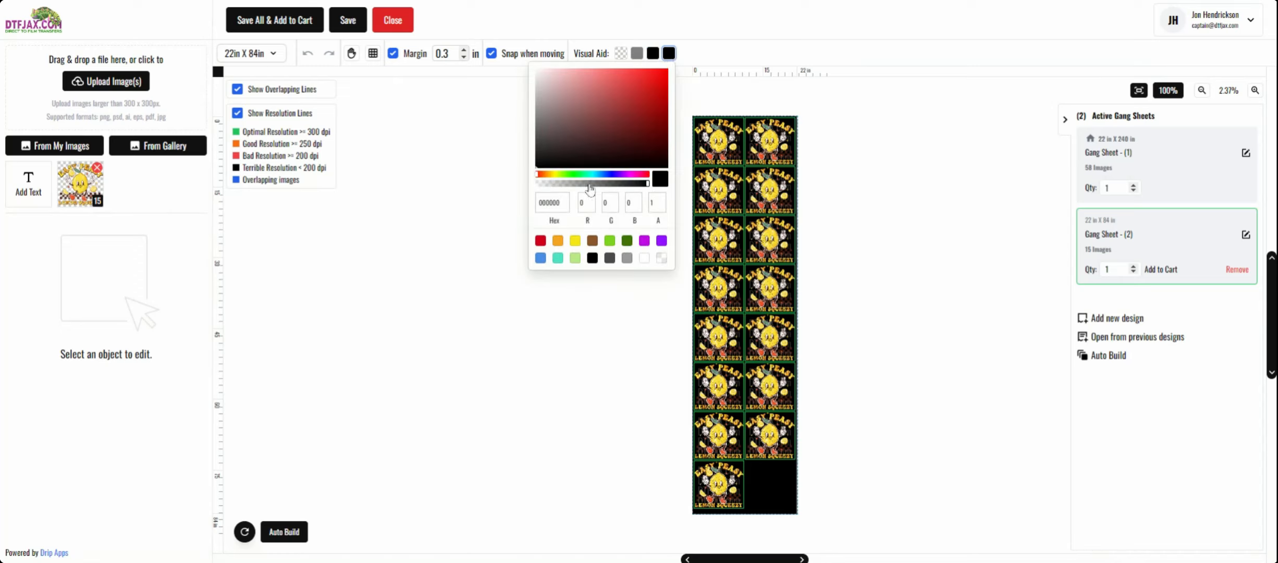
{"action": "left_click", "coordinate": [570, 175]}
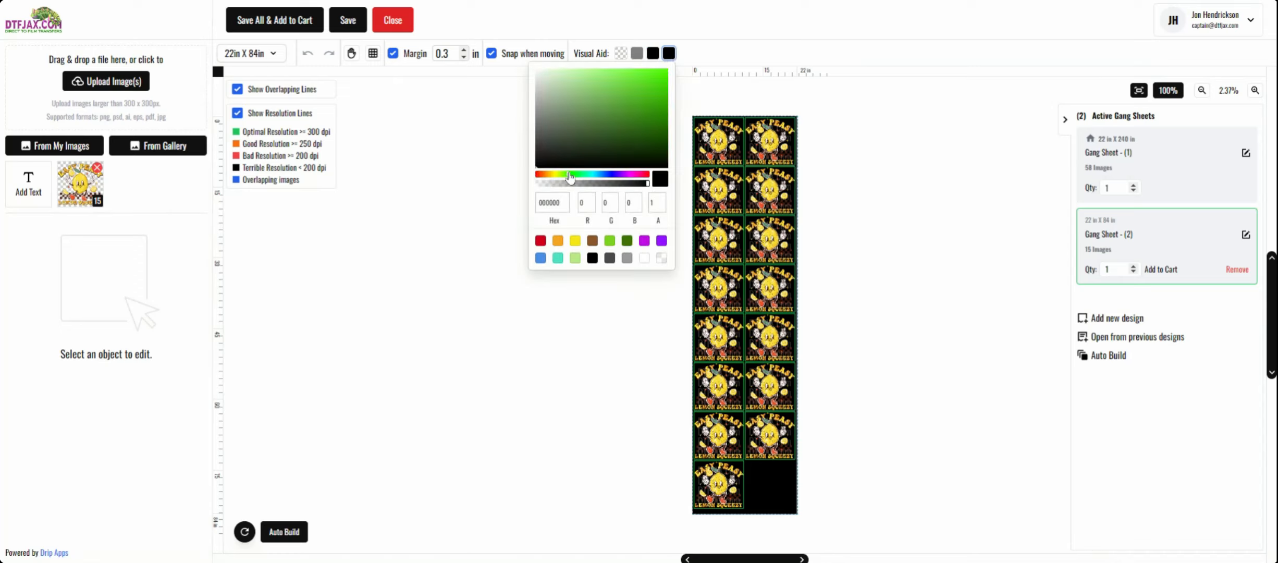
{"action": "left_click", "coordinate": [588, 95]}
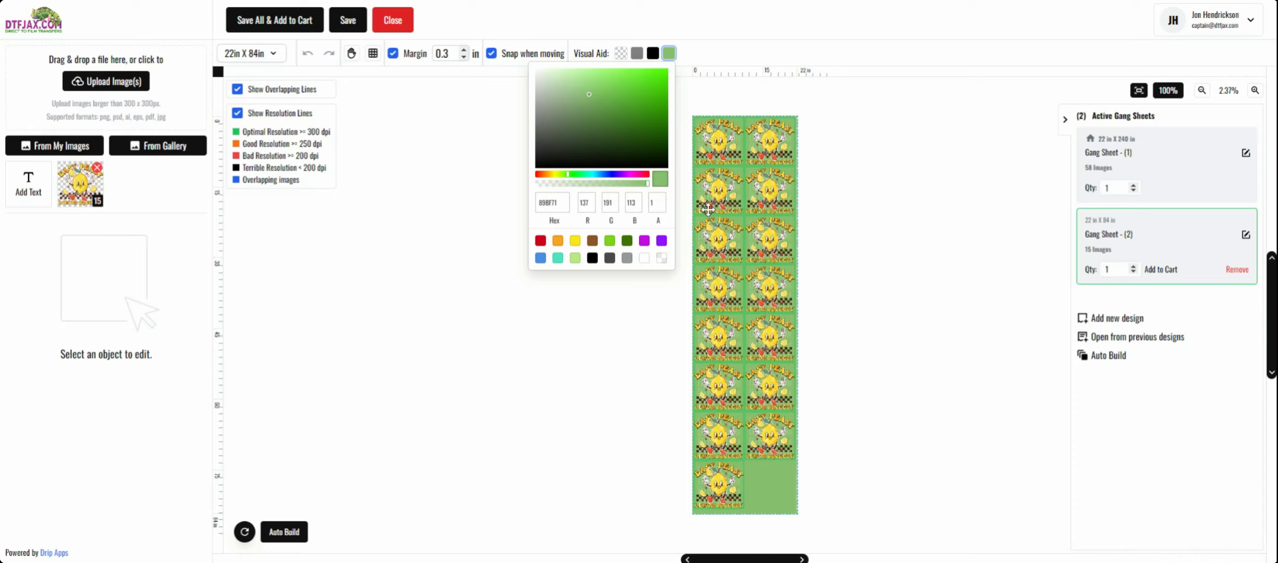
{"action": "left_click", "coordinate": [842, 57]}
Step: Examine the lemon designs up close and set the sheet's visual aid back to the transparent checkerboard
{"action": "left_click", "coordinate": [1255, 90]}
{"action": "left_click", "coordinate": [1255, 90]}
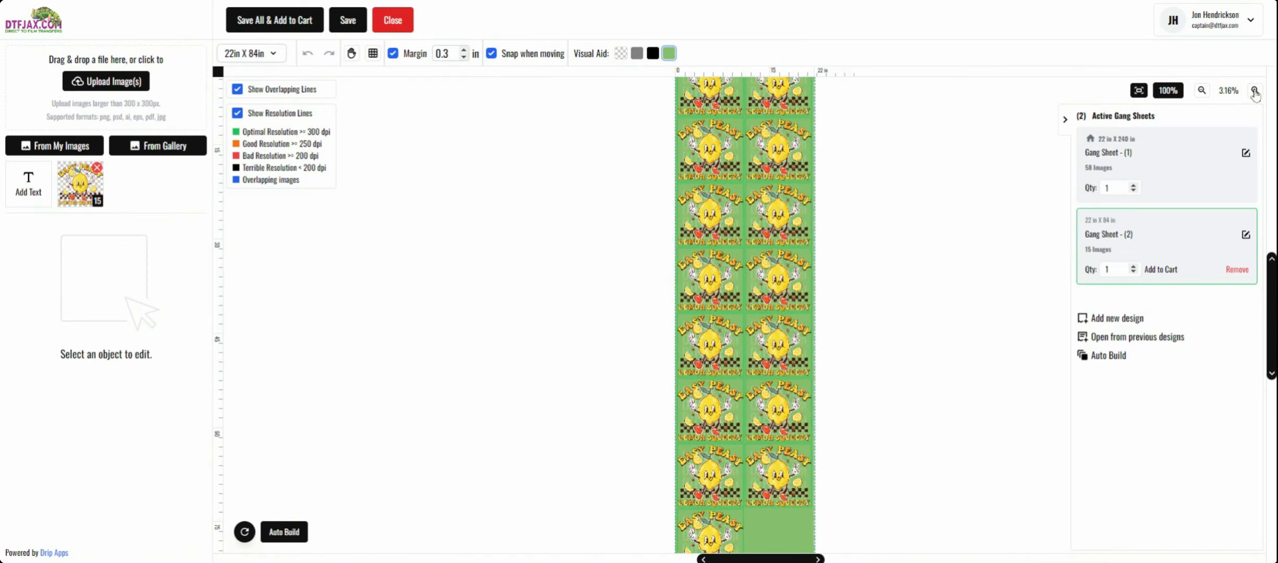
{"action": "left_click", "coordinate": [1255, 90]}
{"action": "left_click", "coordinate": [1254, 90]}
{"action": "left_click", "coordinate": [1254, 90]}
{"action": "left_click", "coordinate": [1255, 90]}
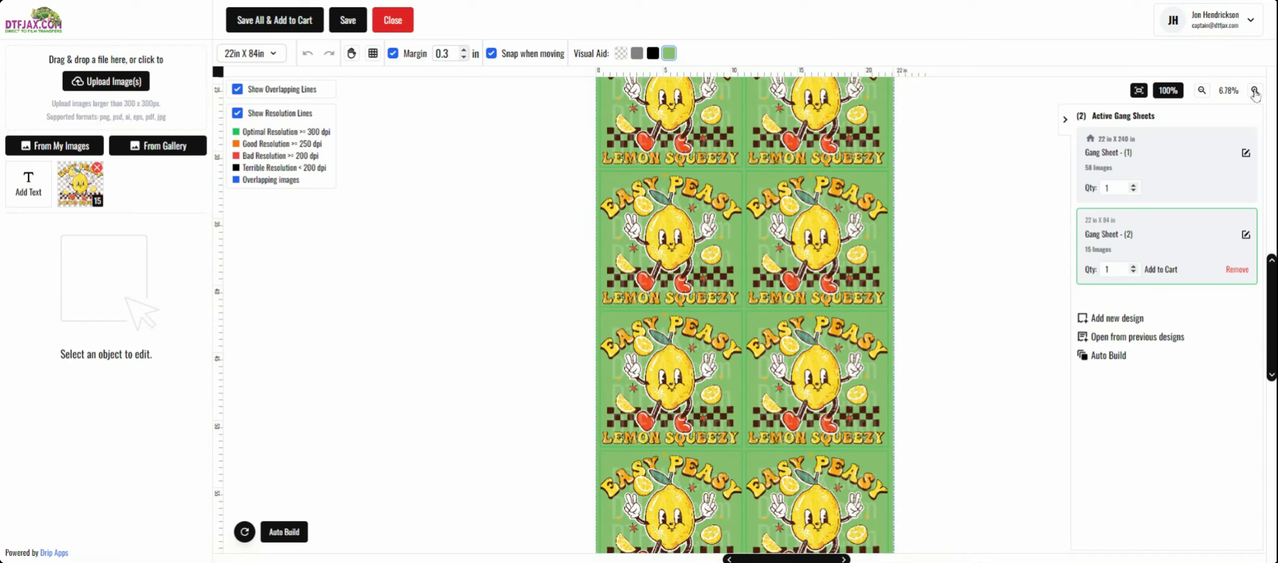
{"action": "left_click", "coordinate": [1255, 90]}
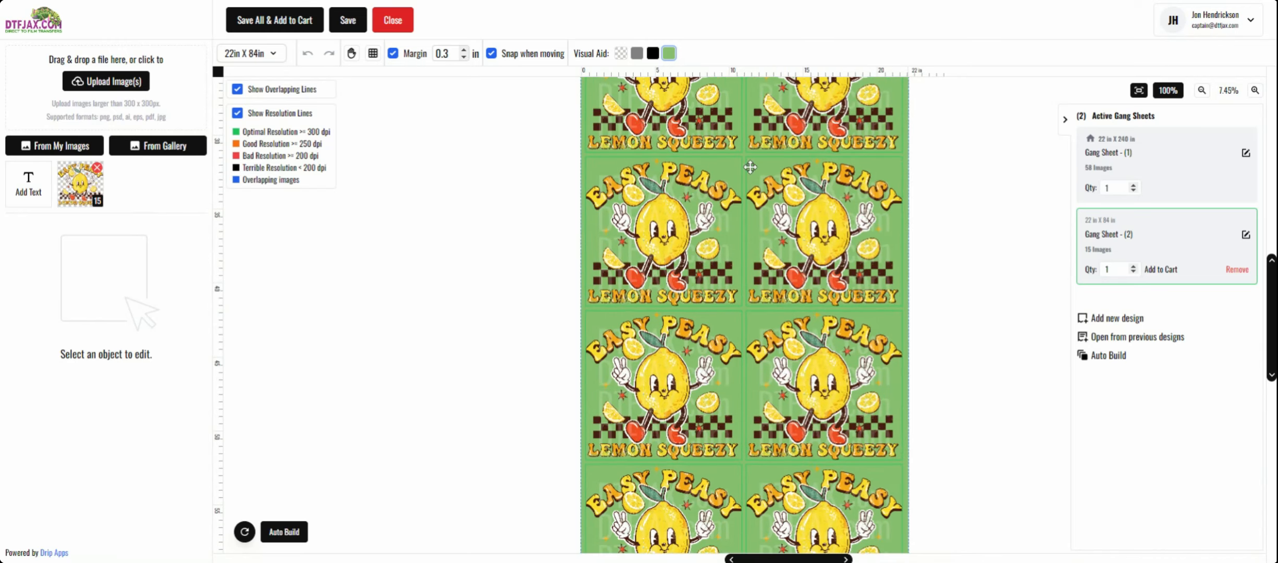
{"action": "left_click", "coordinate": [638, 54]}
{"action": "left_click", "coordinate": [621, 54]}
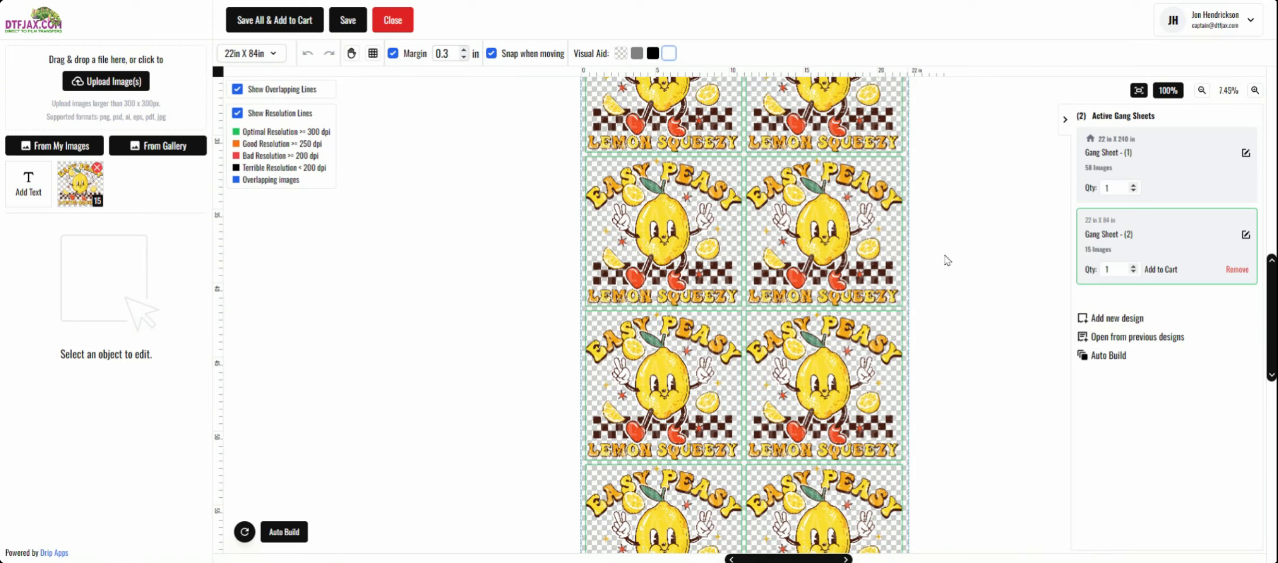
Step: Check the size and resolution of the lemon designs, and duplicate the last one into the empty spot at the sheet's end
{"action": "left_click", "coordinate": [856, 202]}
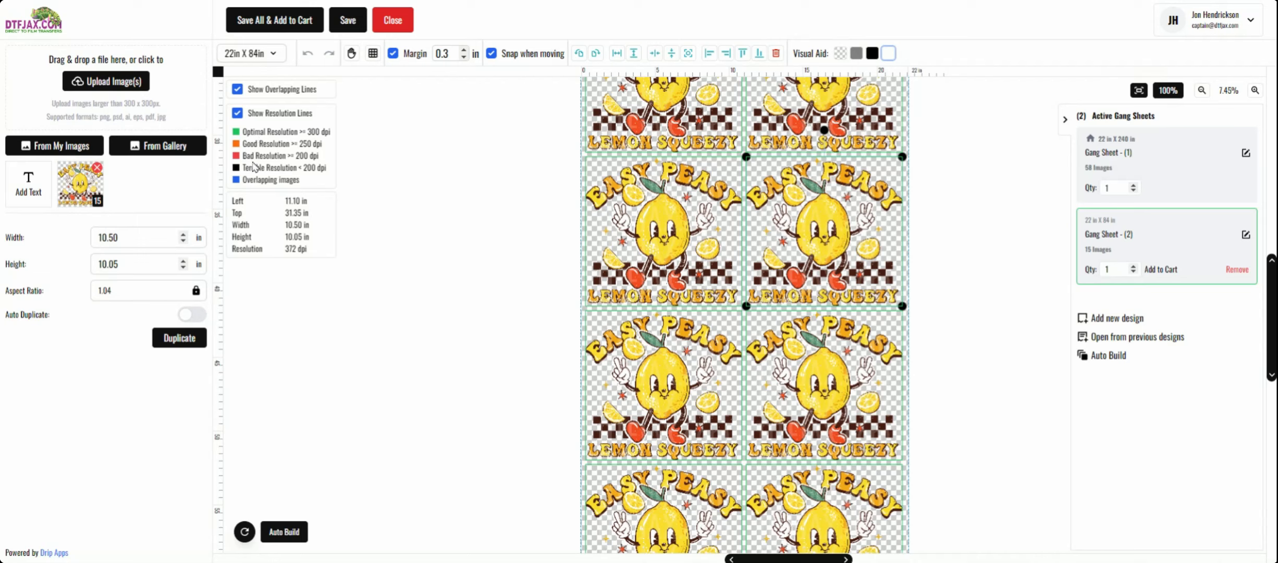
{"action": "left_click", "coordinate": [668, 214]}
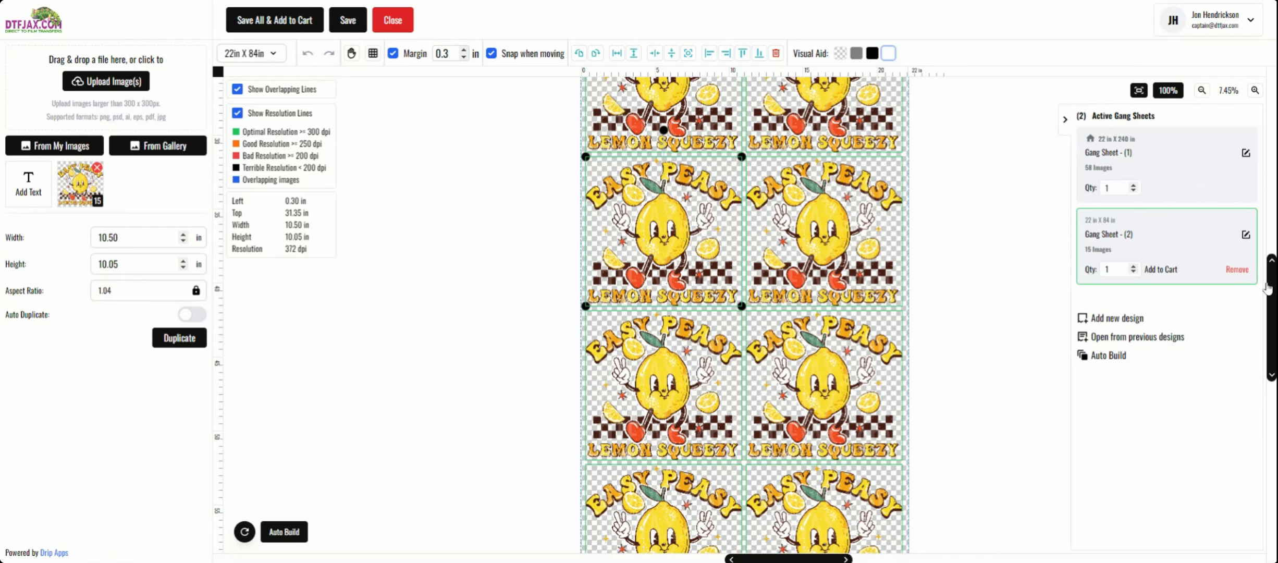
{"action": "left_click_drag", "start_coordinate": [1273, 295], "coordinate": [1276, 398]}
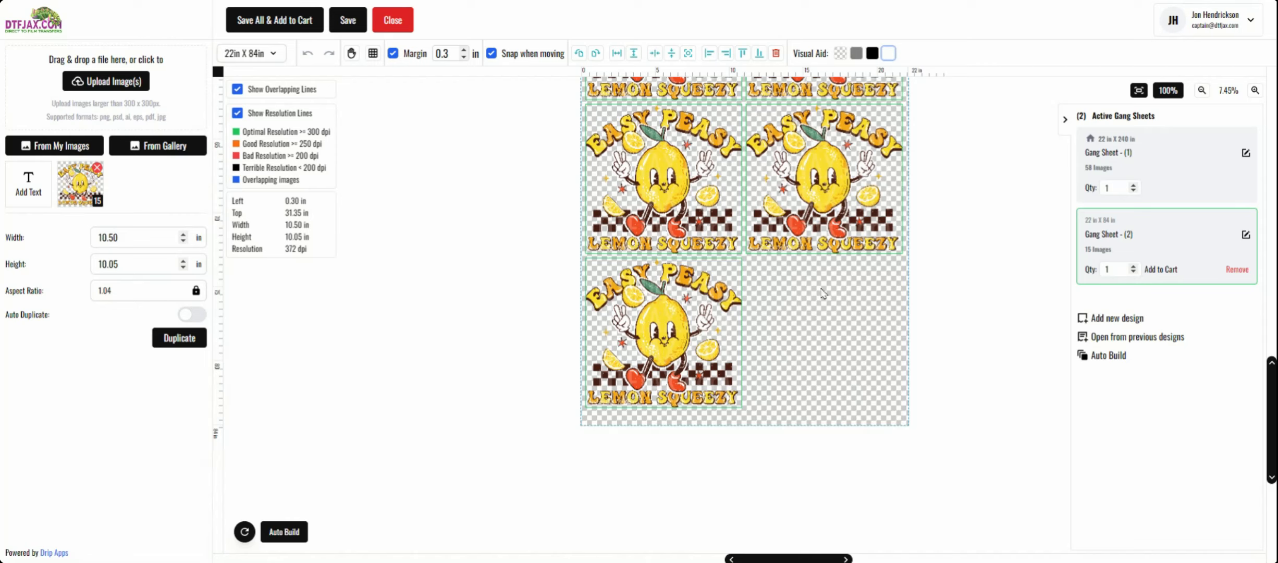
{"action": "left_click", "coordinate": [659, 311]}
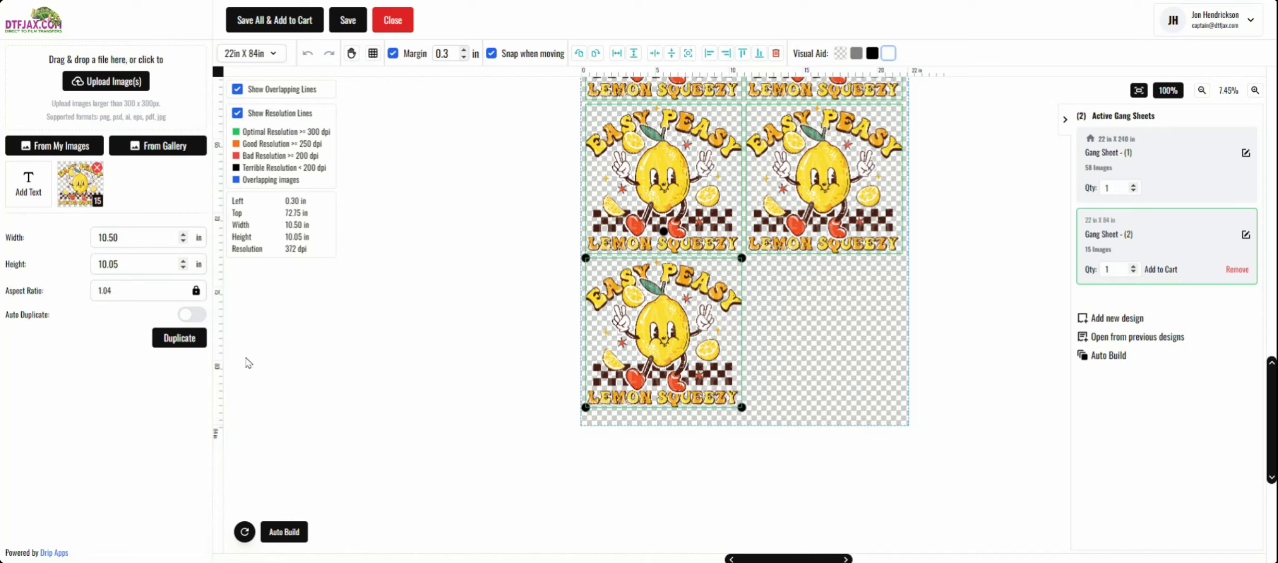
{"action": "left_click", "coordinate": [180, 338]}
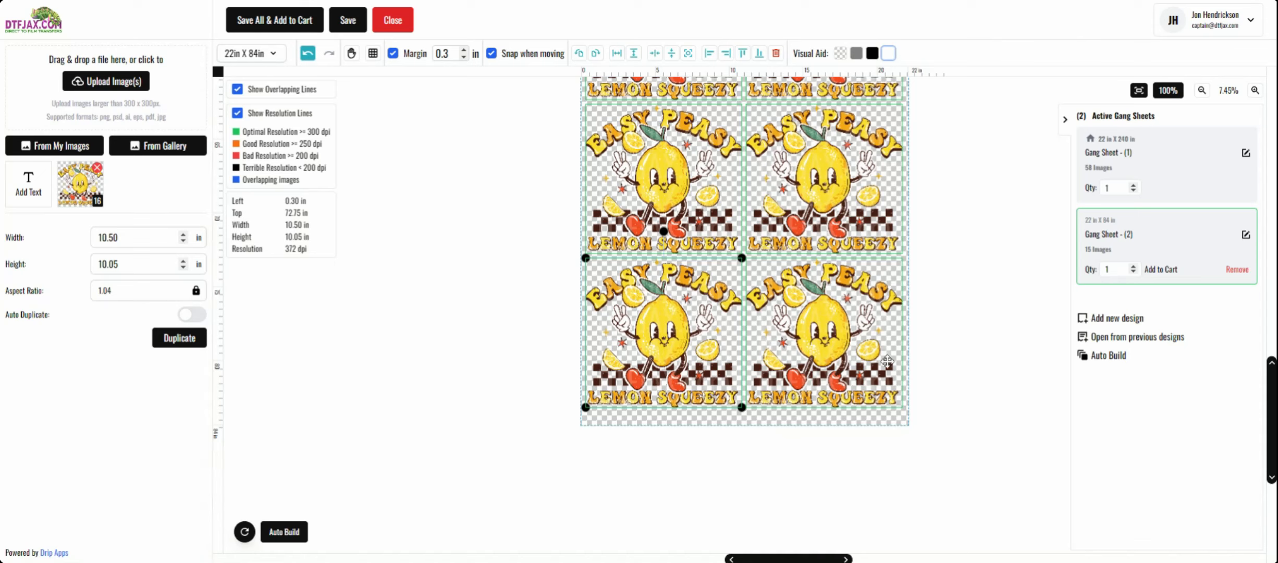
{"action": "scroll", "coordinate": [745, 312], "scroll_direction": "up", "scroll_amount": 10}
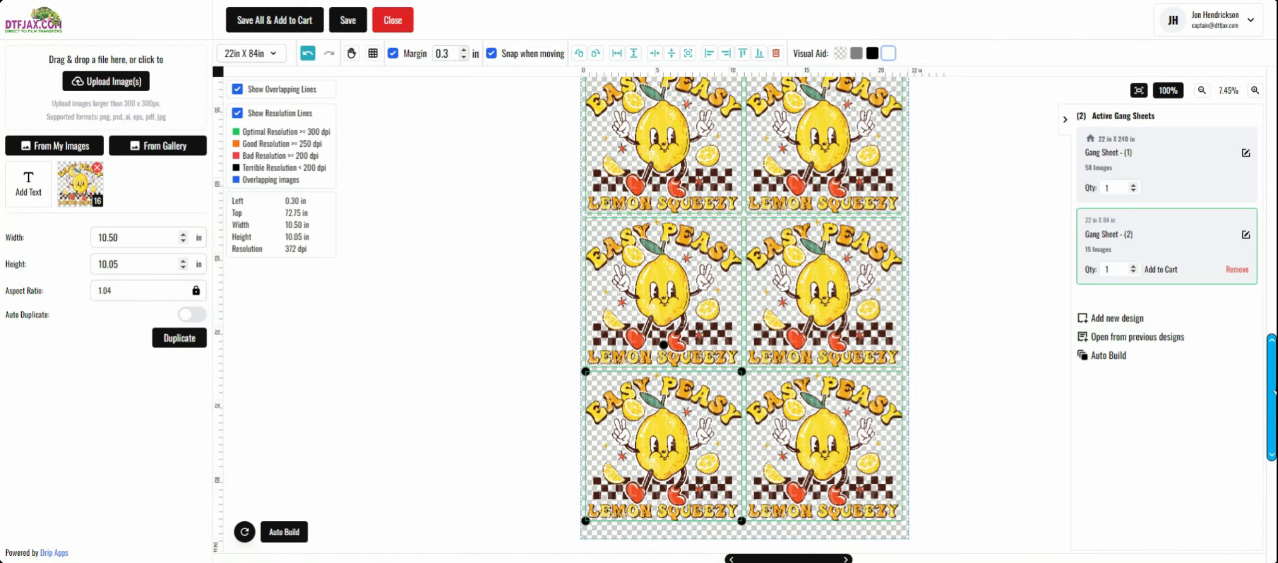
{"action": "mouse_move", "coordinate": [1274, 236]}
{"action": "left_mouse_down"}
{"action": "mouse_move", "coordinate": [1275, 185]}
{"action": "mouse_move", "coordinate": [1274, 255]}
{"action": "left_mouse_up"}
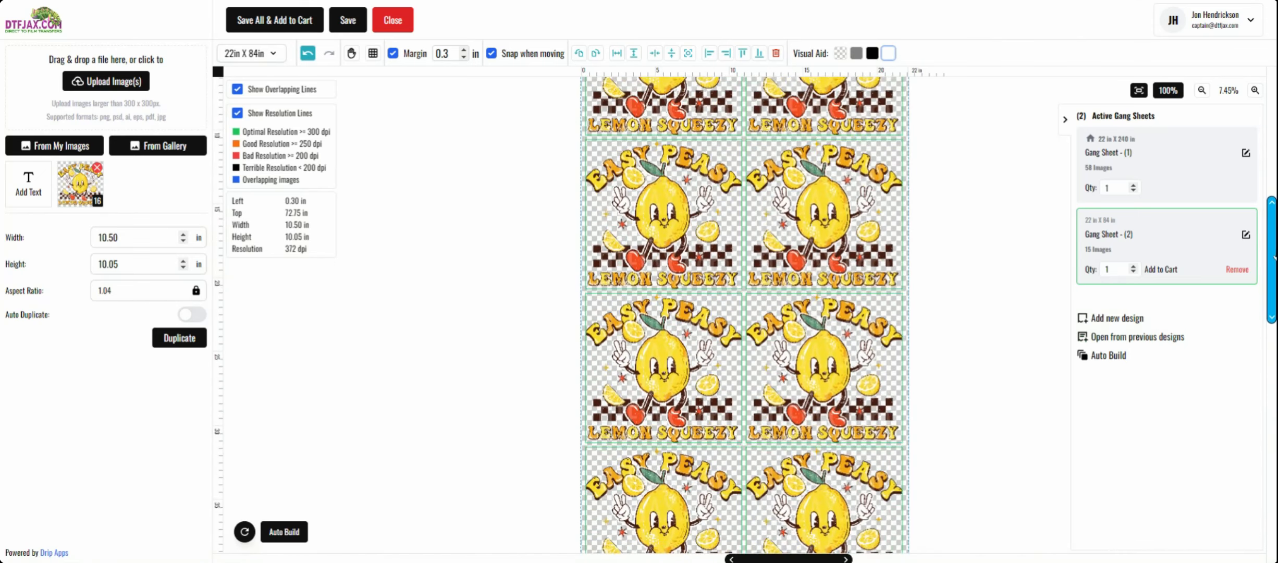
Step: Save the 22 in x 84 in design under the name "Gang Sheet - (2) easy peasy"
{"action": "left_click", "coordinate": [348, 20]}
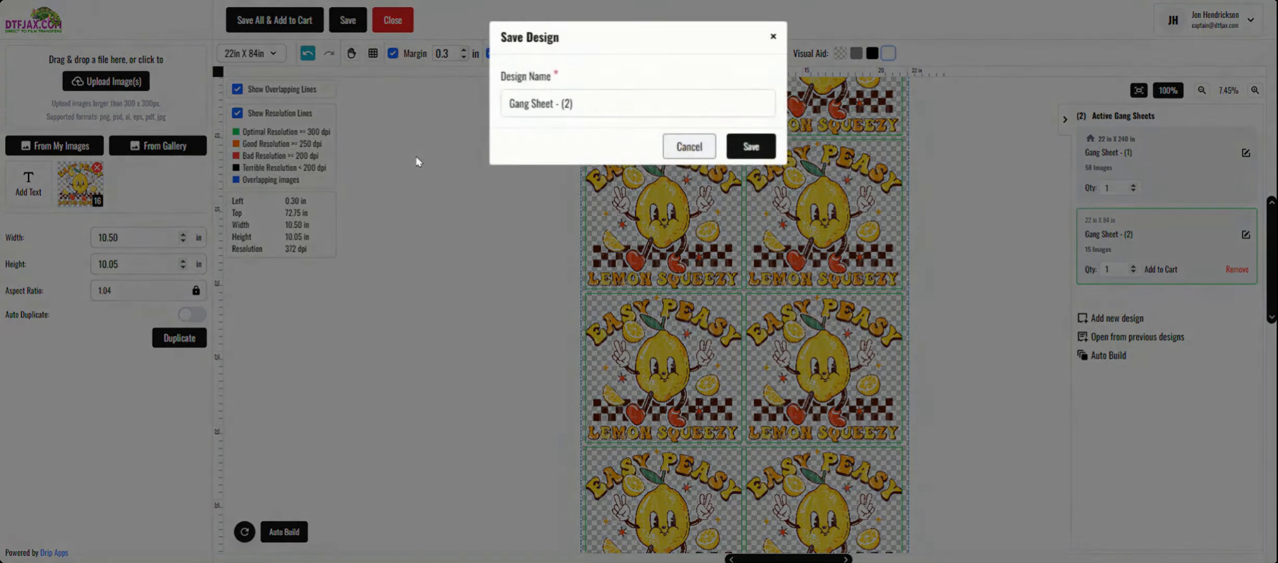
{"action": "left_click", "coordinate": [592, 104]}
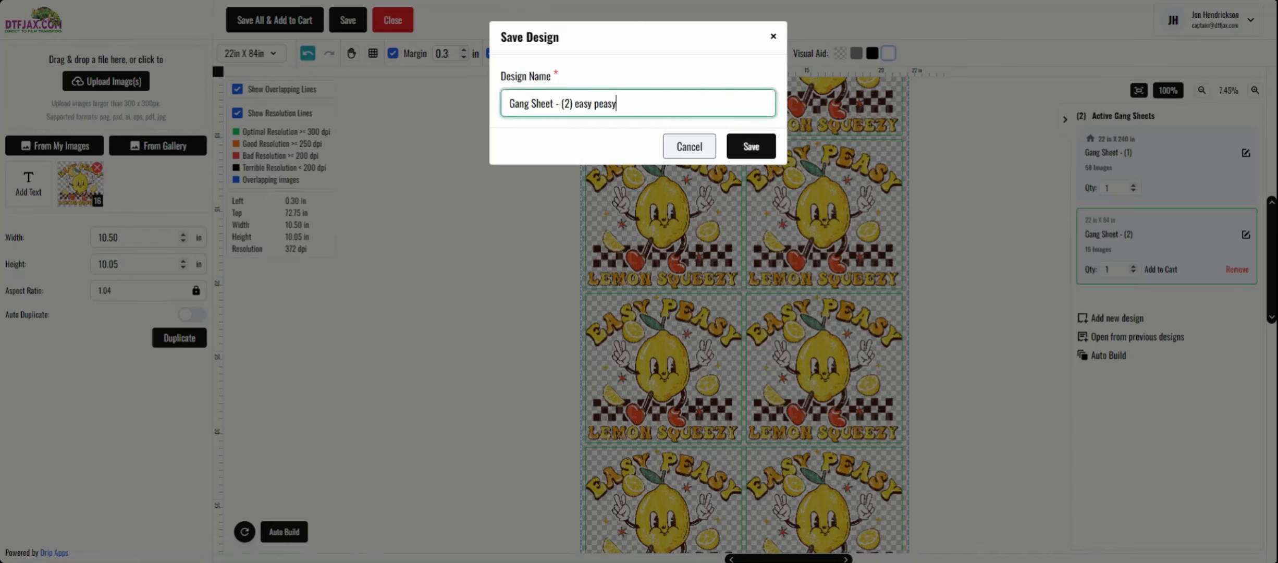
{"action": "left_click", "coordinate": [748, 145]}
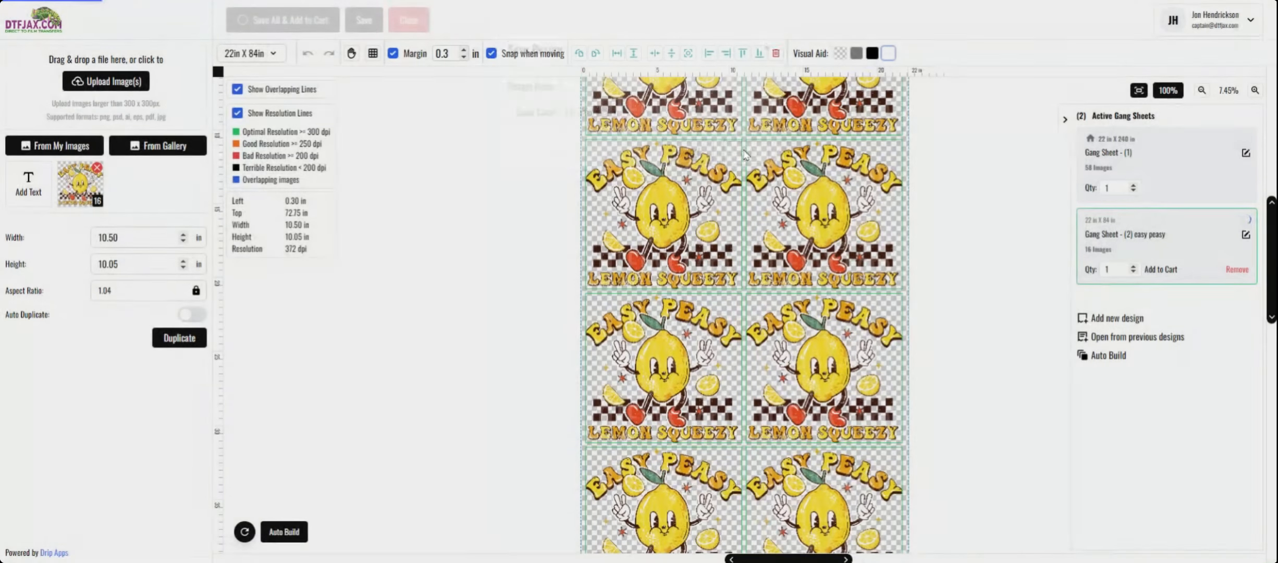
Step: Open the 22 in x 240 in gang sheet and duplicate the last lemon design of the left column at the sheet's end
{"action": "left_click", "coordinate": [1184, 169]}
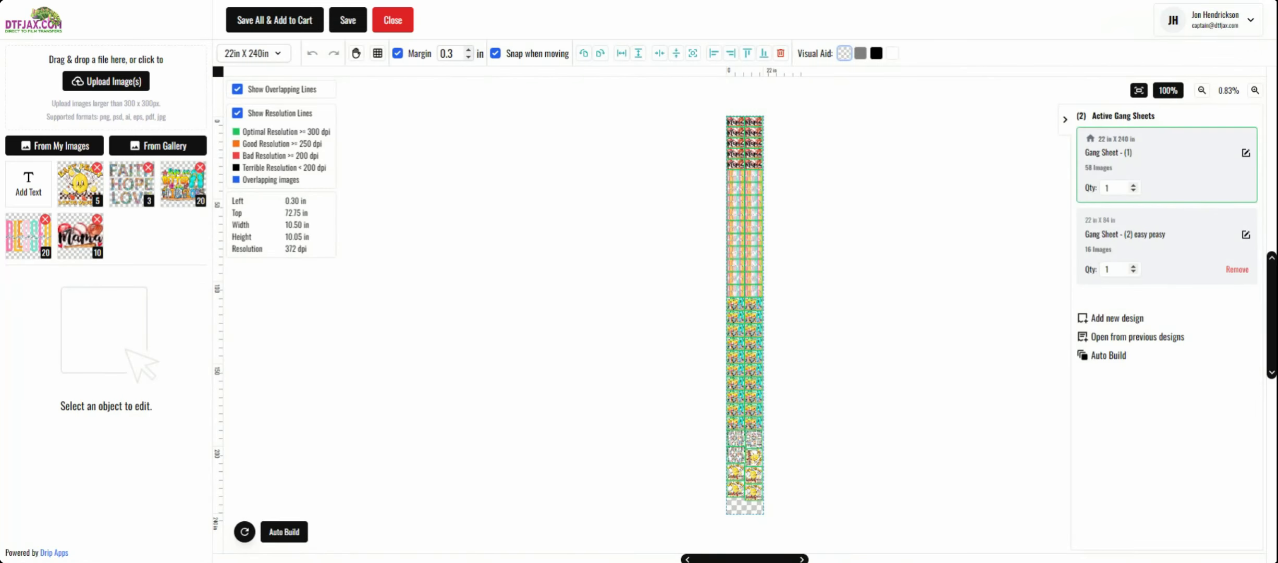
{"action": "left_click", "coordinate": [1255, 93]}
{"action": "left_click", "coordinate": [1256, 92]}
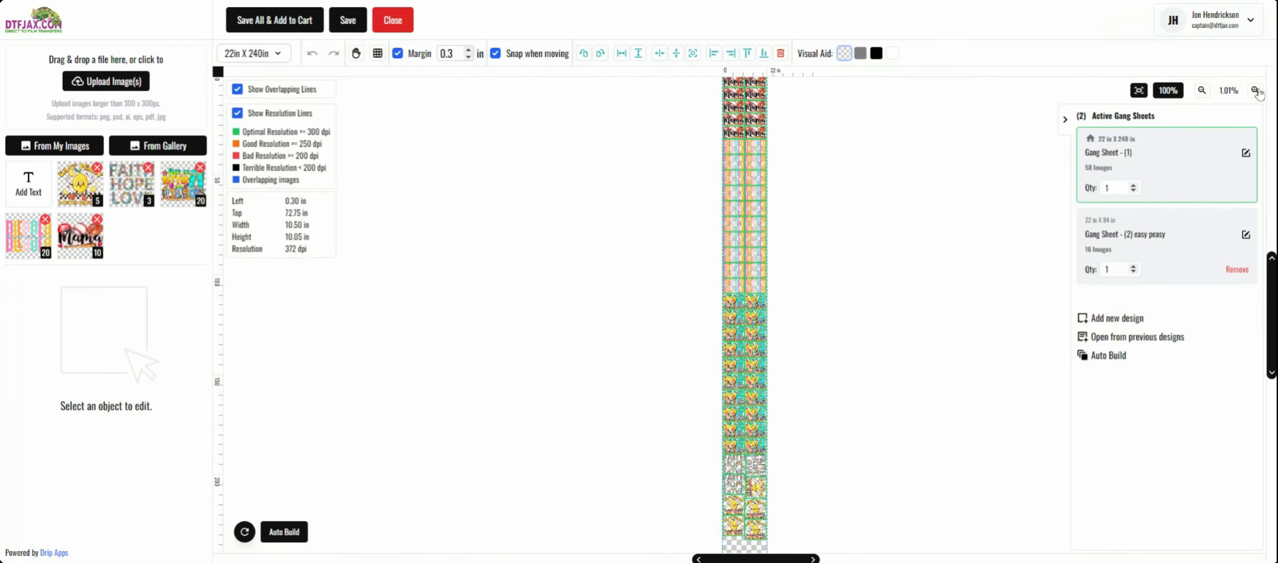
{"action": "left_click", "coordinate": [1255, 92]}
{"action": "left_click", "coordinate": [1255, 92]}
{"action": "left_click", "coordinate": [1255, 91]}
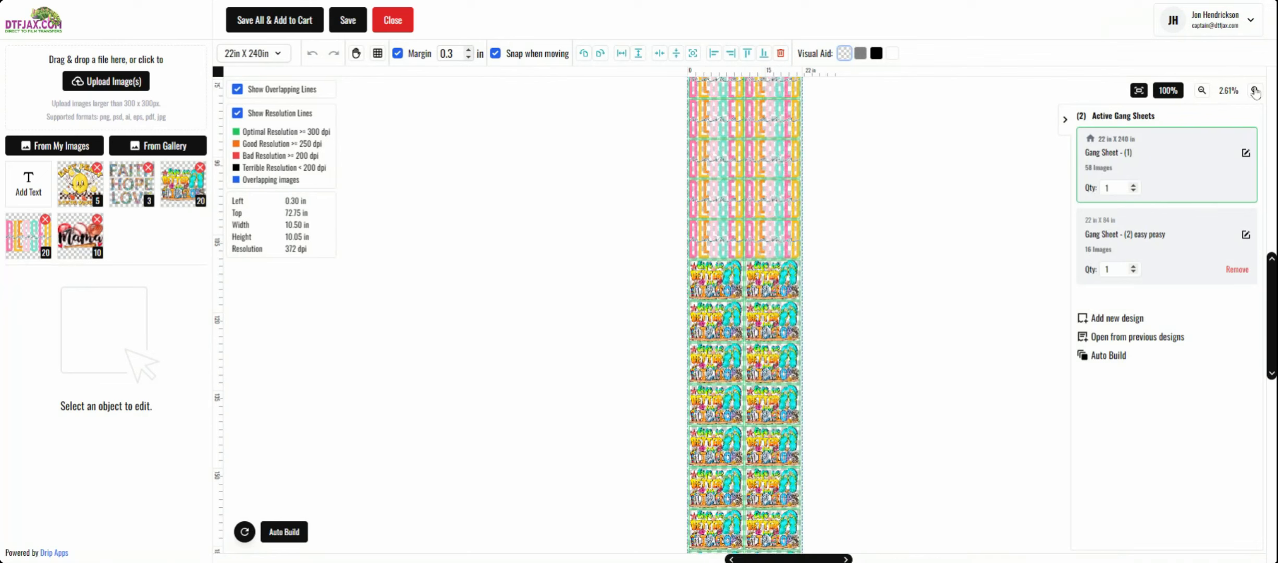
{"action": "left_click", "coordinate": [1255, 91]}
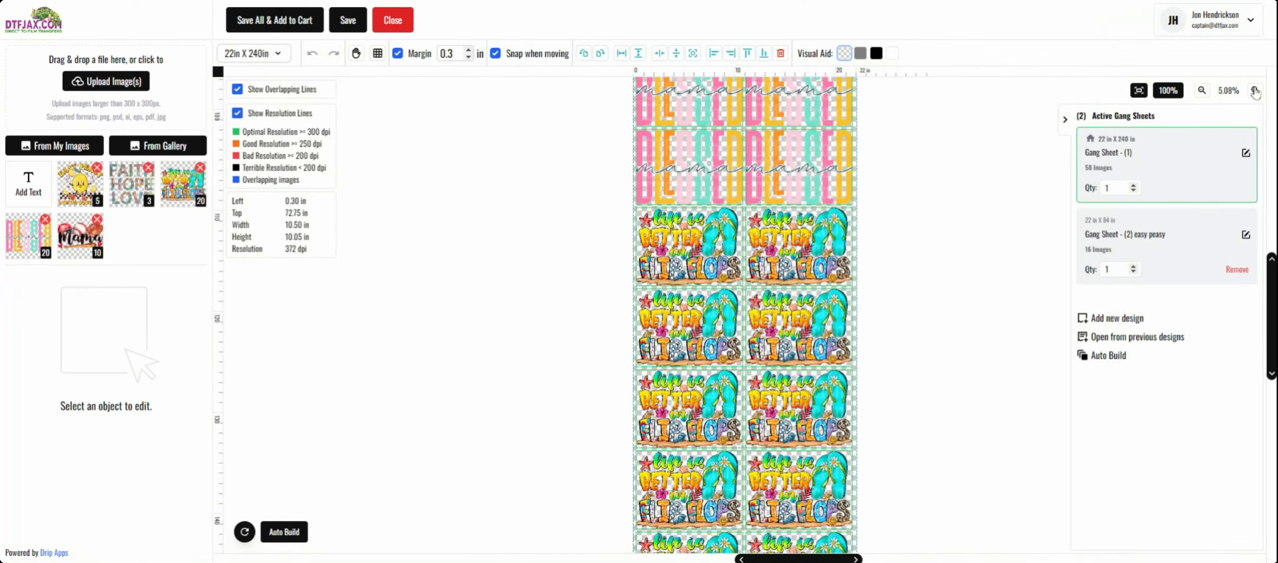
{"action": "left_click", "coordinate": [1255, 92]}
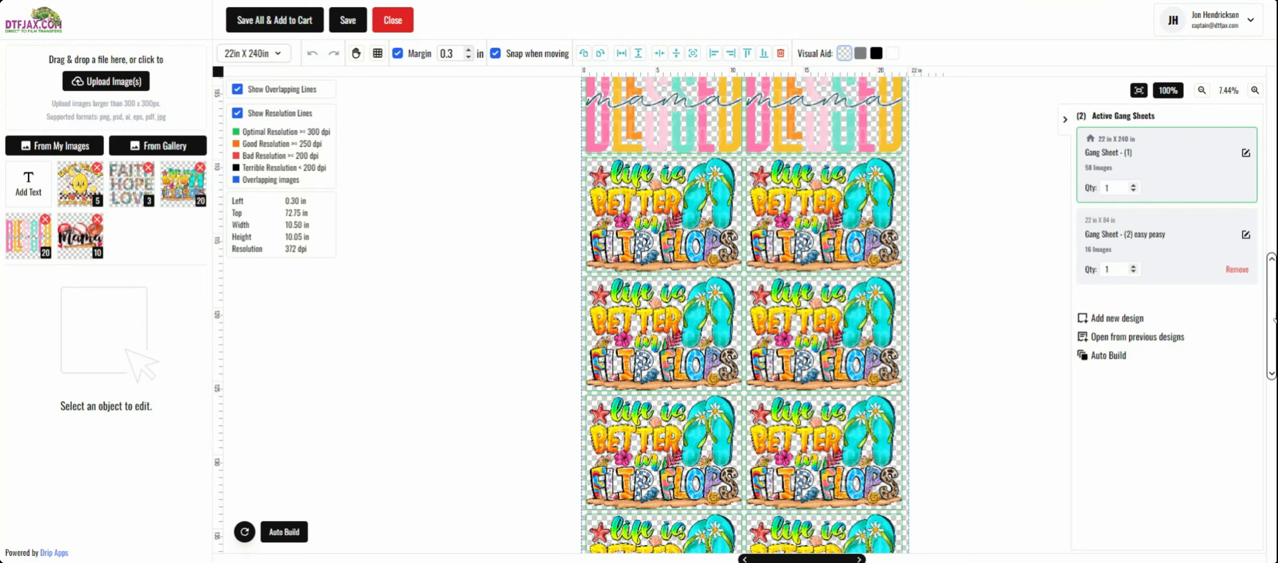
{"action": "left_click_drag", "start_coordinate": [1273, 317], "coordinate": [1275, 340]}
{"action": "scroll", "coordinate": [746, 313], "scroll_direction": "down", "scroll_amount": 10}
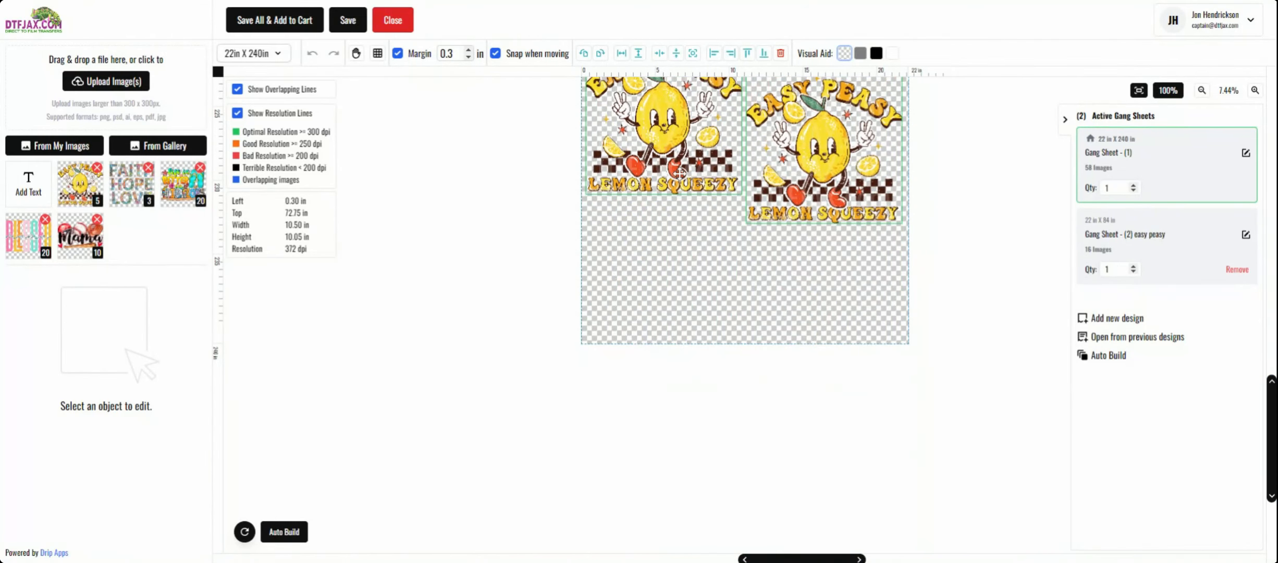
{"action": "left_click", "coordinate": [668, 152]}
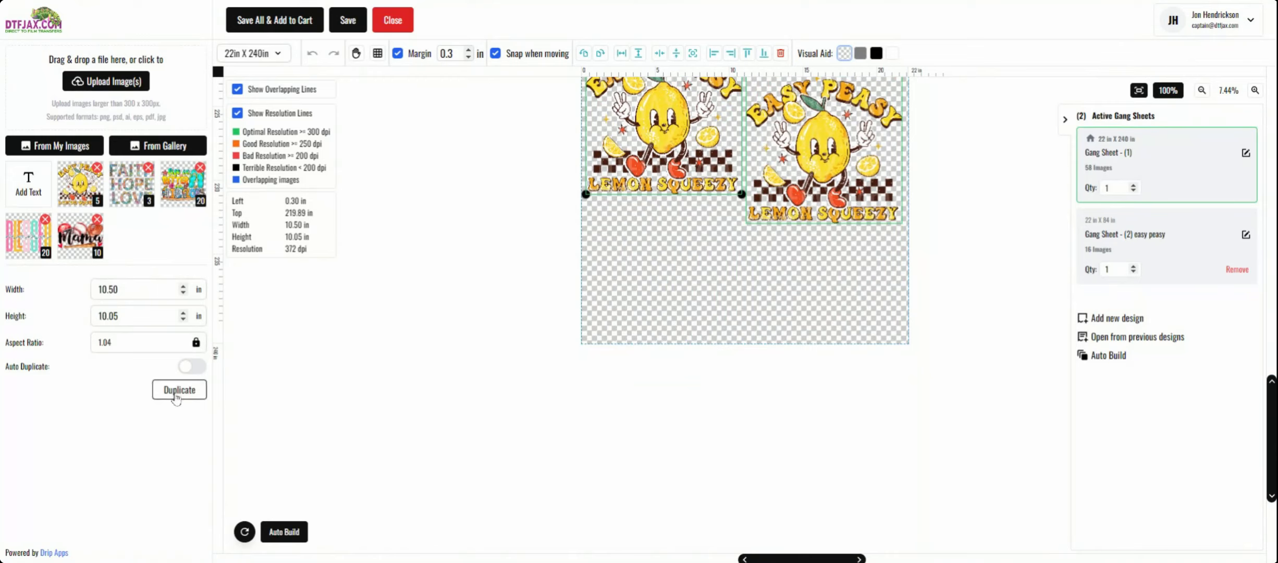
{"action": "left_click", "coordinate": [178, 391]}
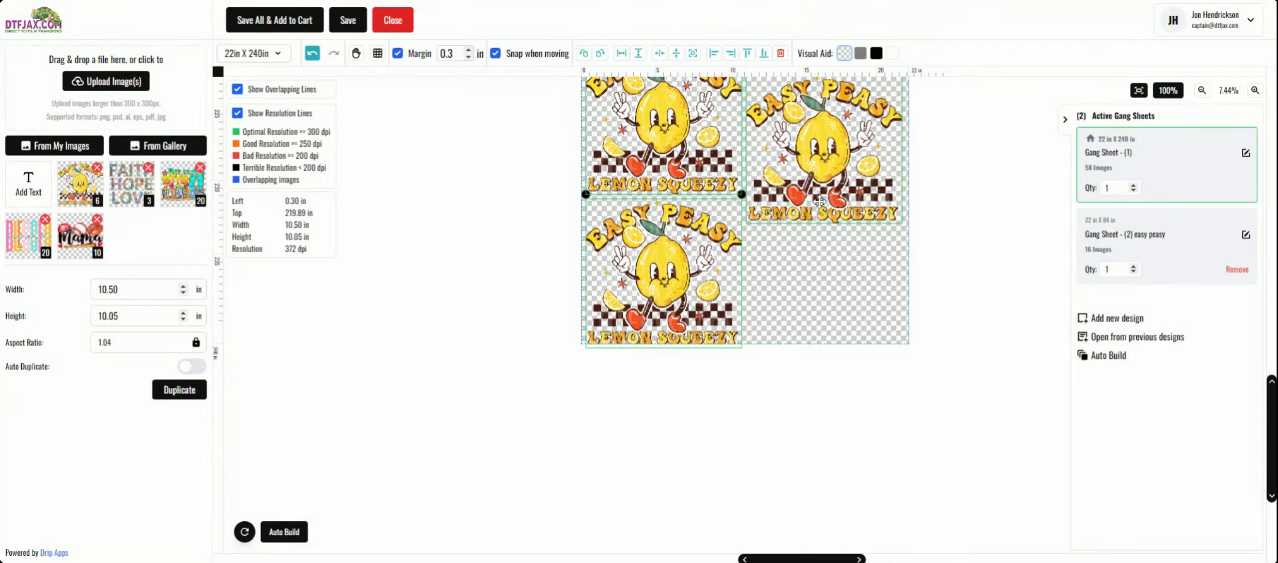
Step: Nudge the duplicated lemon design up from the sheet's lower edge and set its width to 10 in
{"action": "left_click", "coordinate": [639, 281]}
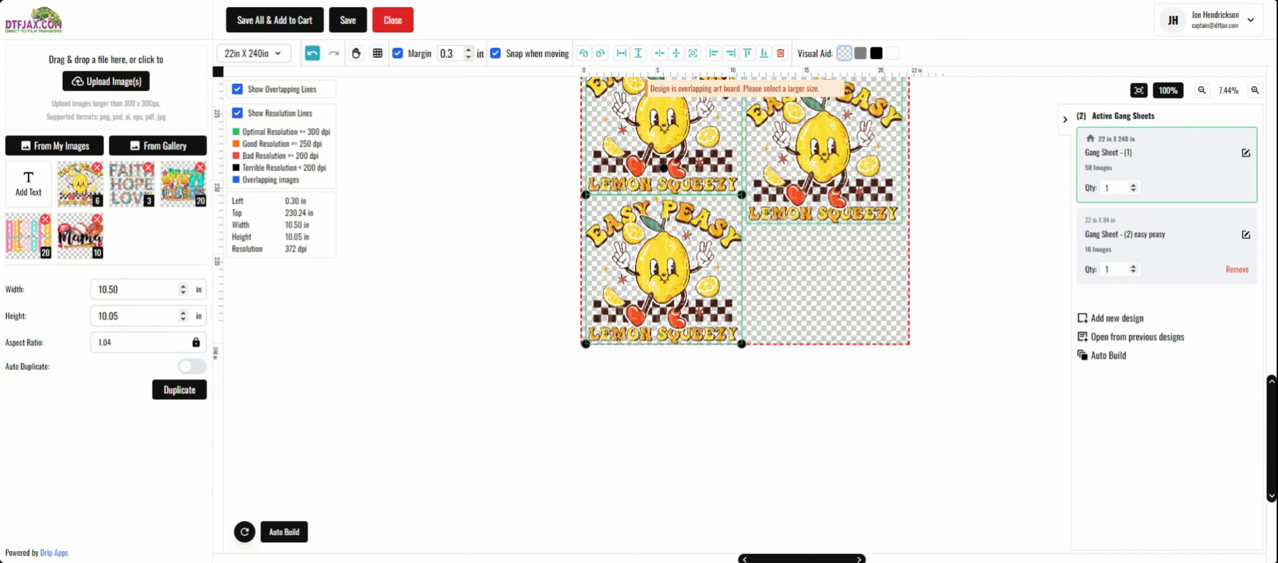
{"action": "key", "text": "Up"}
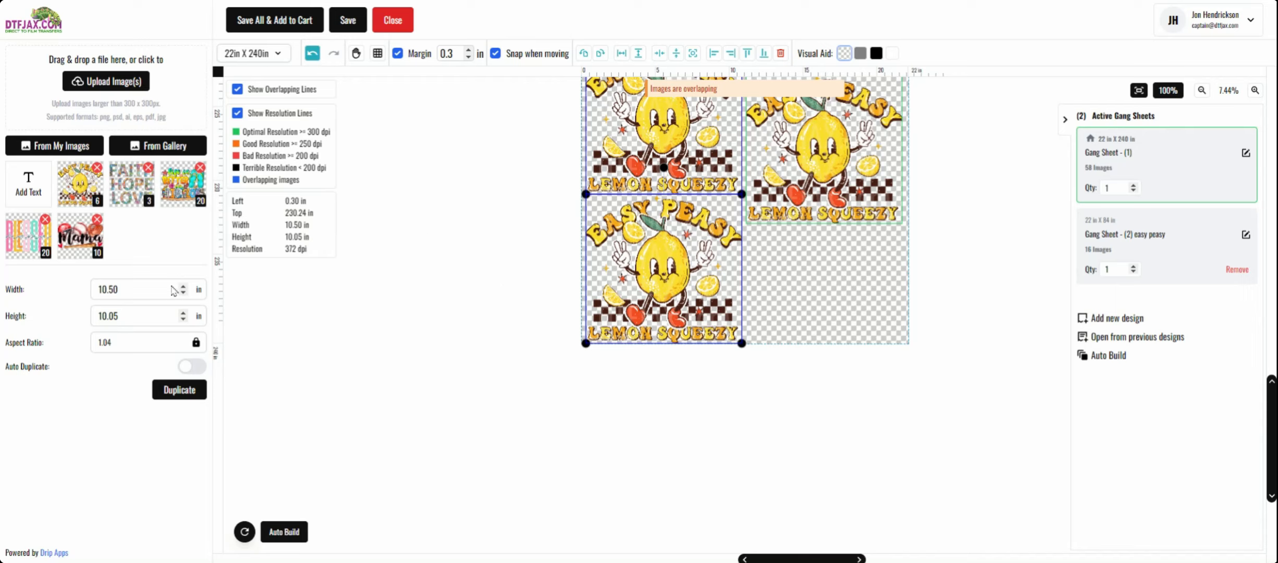
{"action": "left_click_drag", "start_coordinate": [153, 290], "coordinate": [78, 278]}
{"action": "type", "text": "10"}
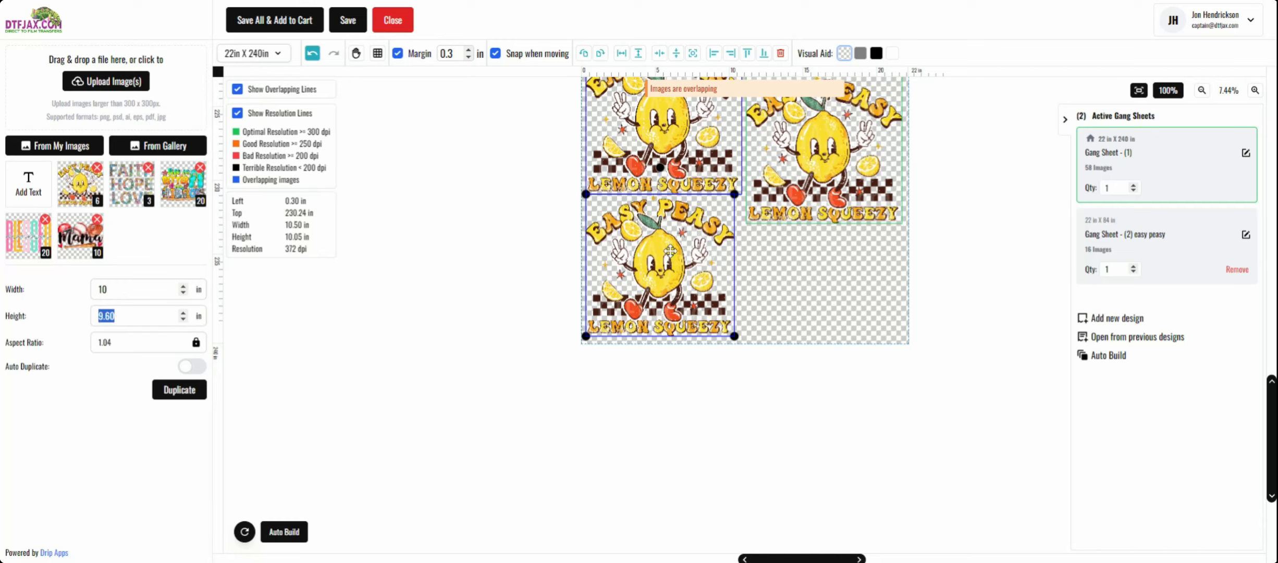
Step: Nudge the resized lemon design down, away from the design above it, and deselect it
{"action": "left_click", "coordinate": [670, 251]}
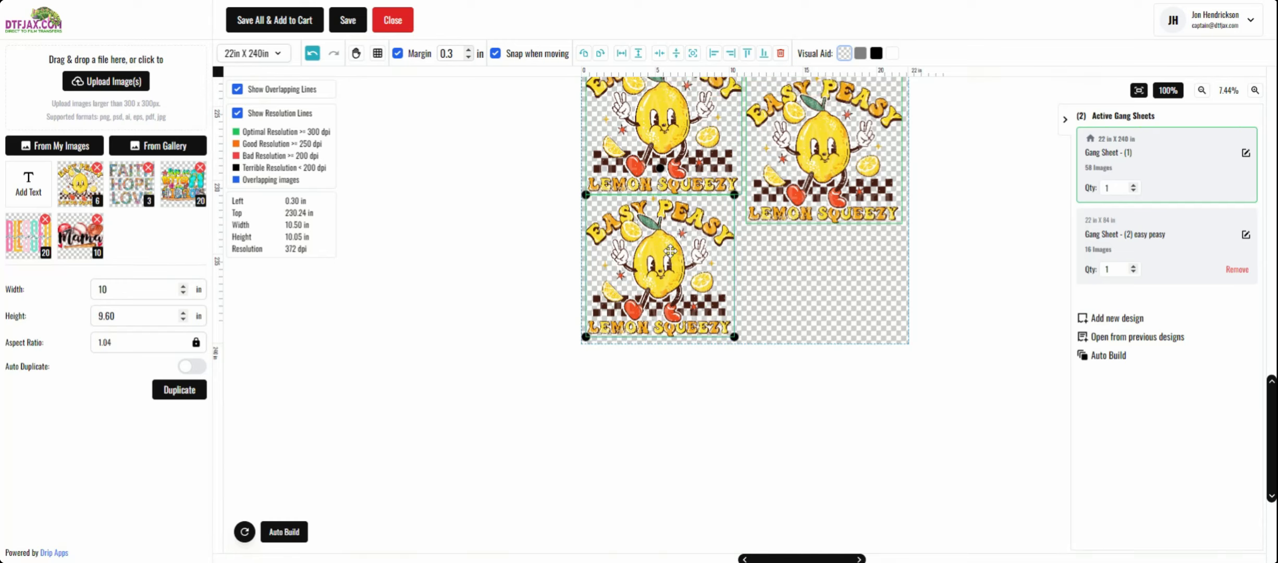
{"action": "key", "text": "Down"}
{"action": "key", "text": "Down"}
{"action": "key", "text": "Down"}
{"action": "key", "text": "Down"}
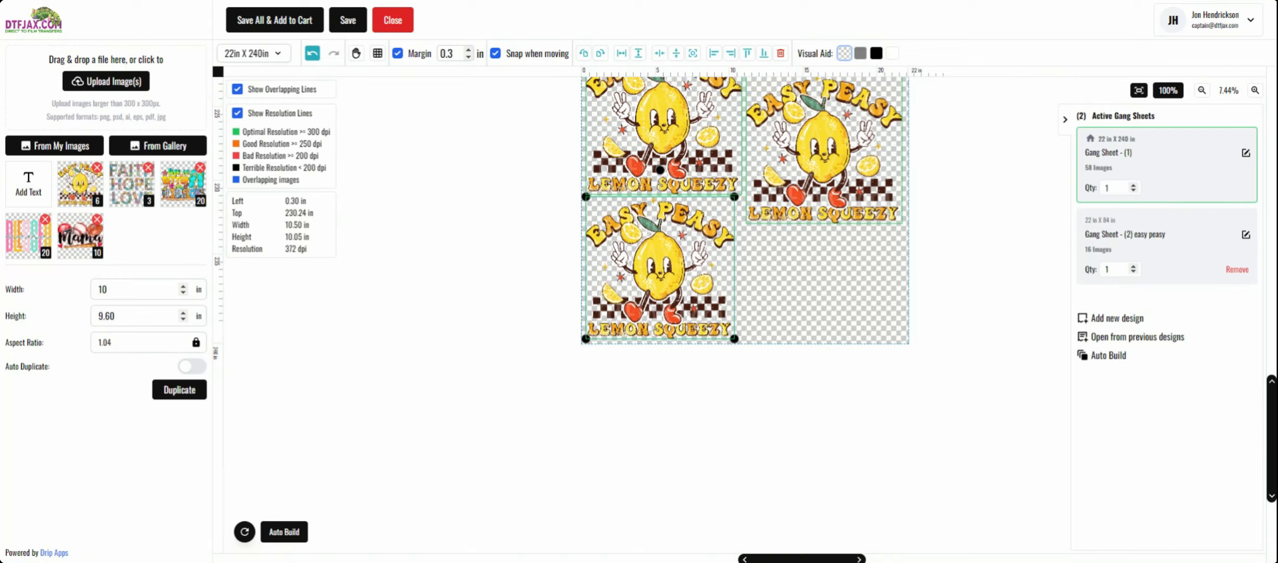
{"action": "key", "text": "Down"}
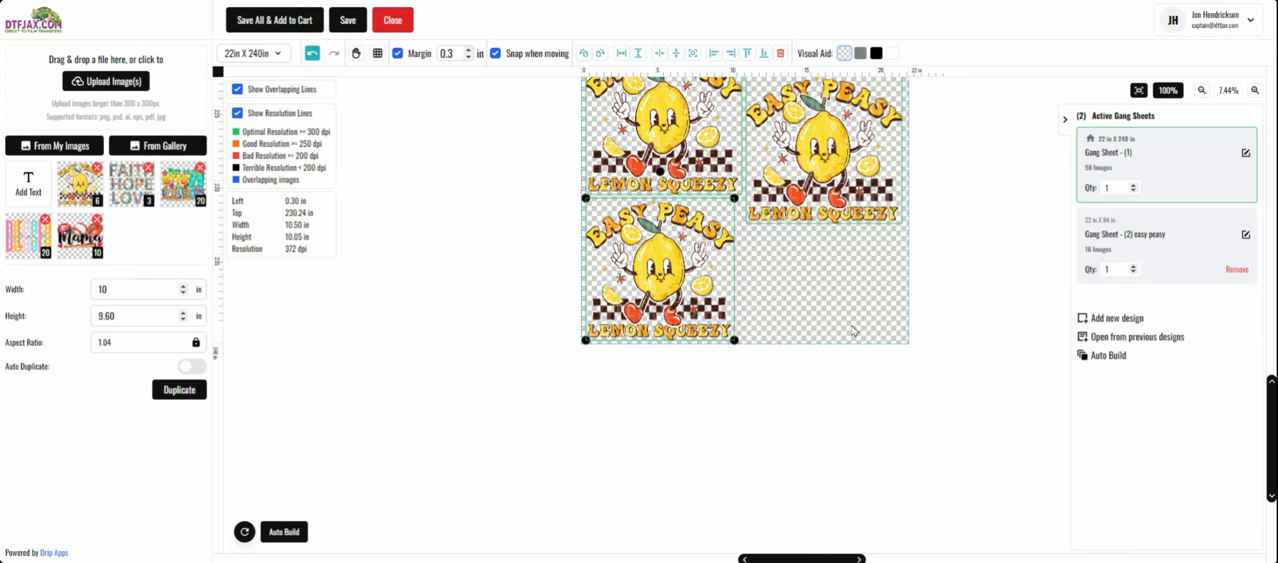
{"action": "left_click", "coordinate": [502, 259]}
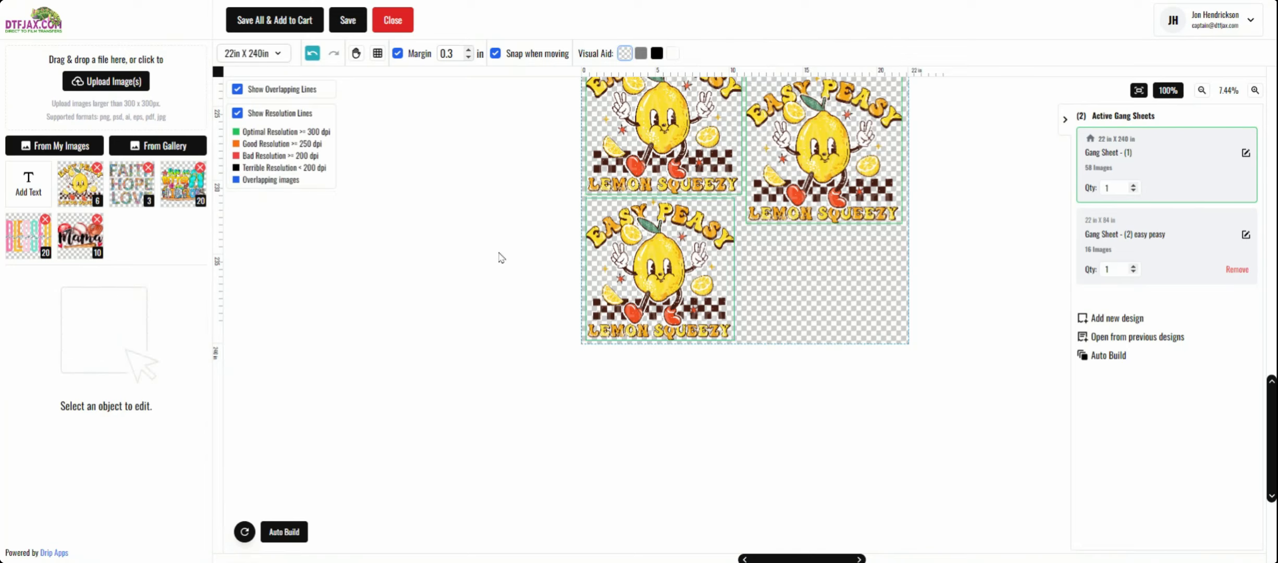
Step: Duplicate the 10 in wide lemon design at the sheet's end and move the copy toward the empty space in the right column
{"action": "left_click", "coordinate": [660, 248]}
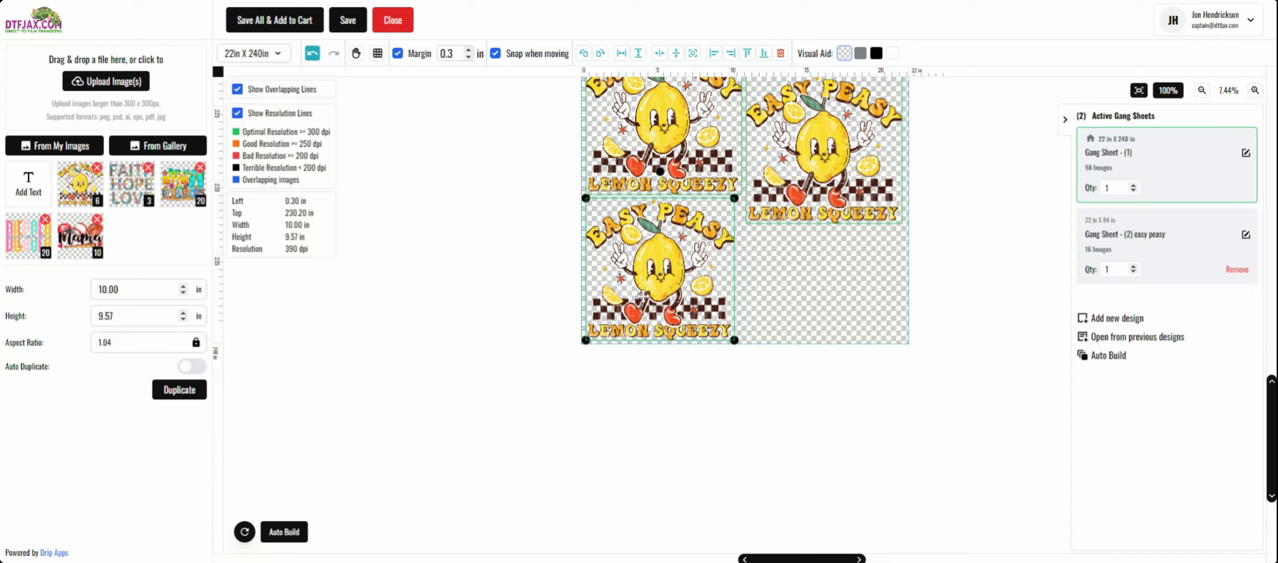
{"action": "left_click_drag", "start_coordinate": [644, 296], "coordinate": [713, 366]}
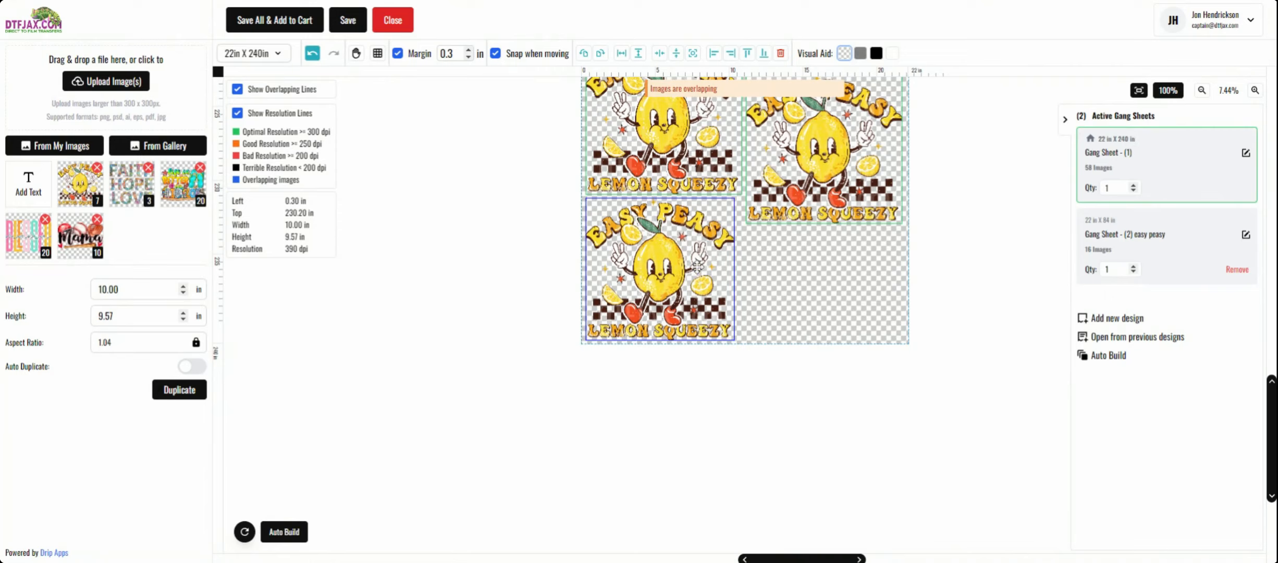
{"action": "left_click", "coordinate": [1201, 91]}
{"action": "left_click", "coordinate": [1201, 91]}
{"action": "left_click", "coordinate": [1201, 91]}
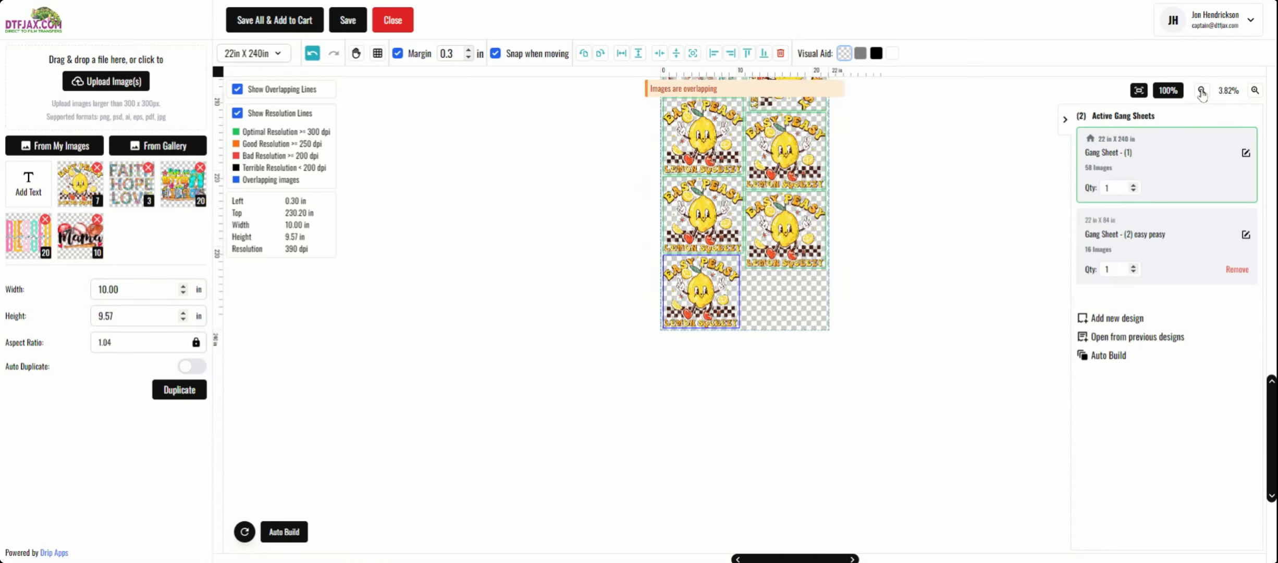
{"action": "left_click", "coordinate": [1201, 91]}
{"action": "left_click", "coordinate": [1201, 91]}
{"action": "left_click", "coordinate": [1201, 91]}
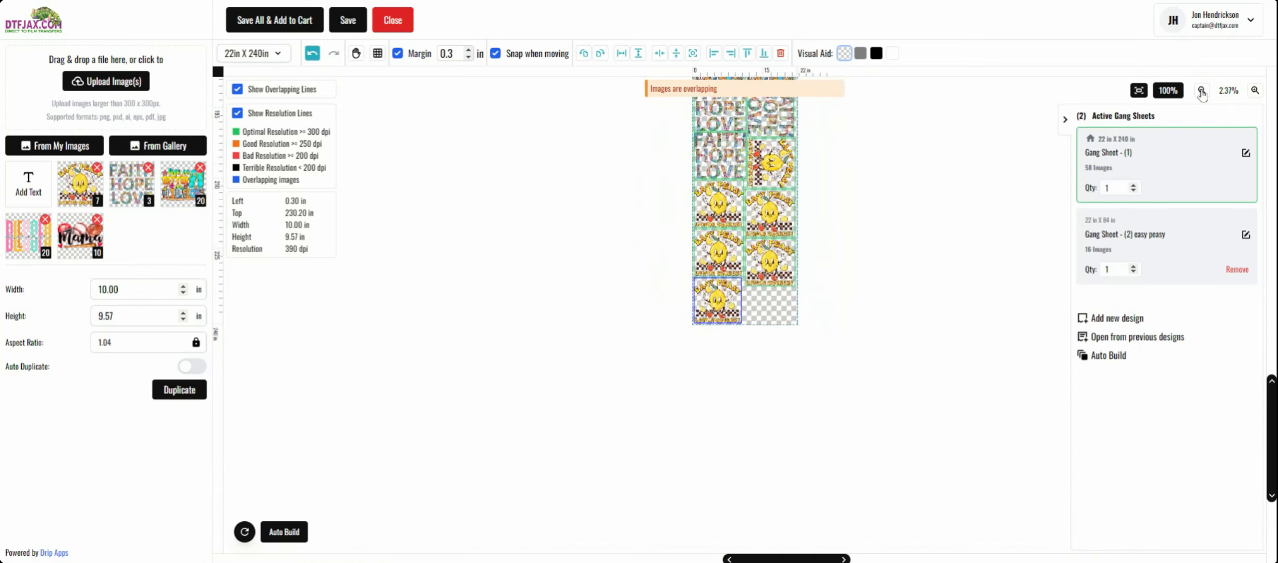
{"action": "left_click", "coordinate": [1201, 91]}
{"action": "left_click", "coordinate": [1201, 91]}
{"action": "left_click", "coordinate": [1201, 91]}
{"action": "left_click", "coordinate": [1201, 91]}
{"action": "left_click", "coordinate": [1201, 91]}
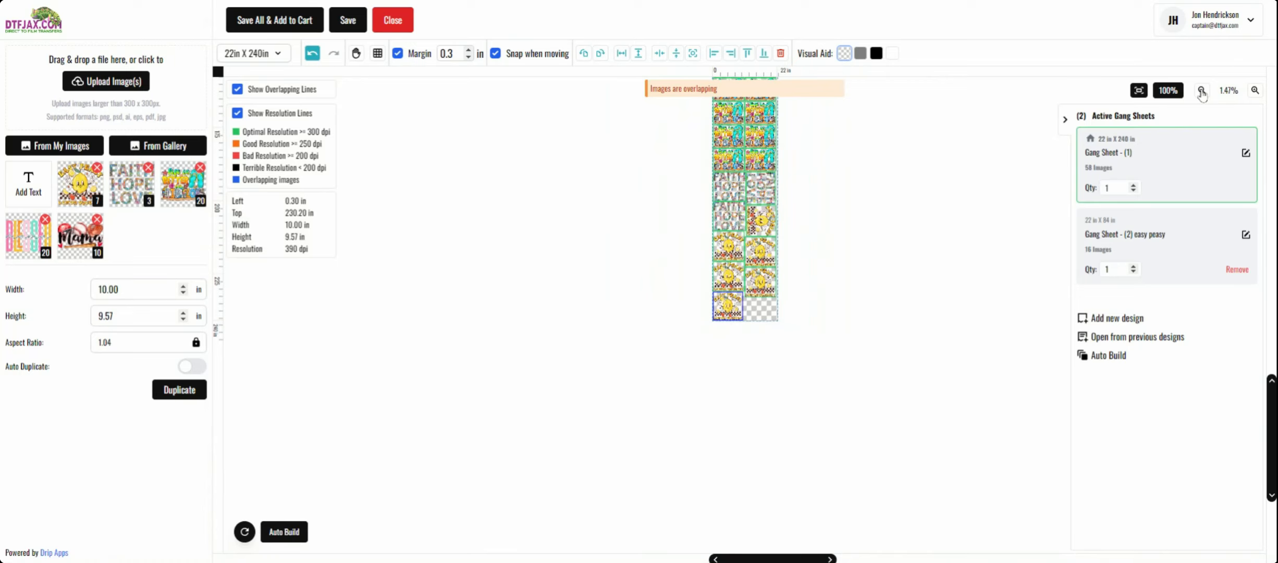
{"action": "left_click", "coordinate": [1201, 92]}
{"action": "left_click", "coordinate": [1201, 91]}
{"action": "left_click", "coordinate": [1201, 91]}
{"action": "left_click", "coordinate": [1201, 91]}
{"action": "left_click", "coordinate": [1201, 91]}
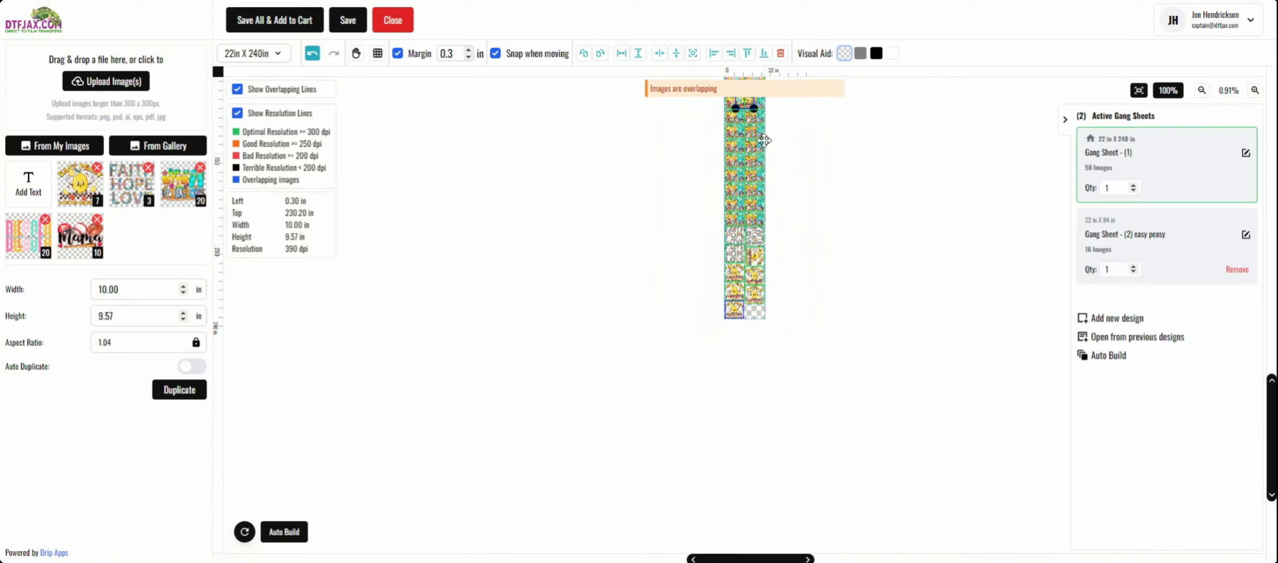
{"action": "left_click_drag", "start_coordinate": [1272, 408], "coordinate": [1271, 356]}
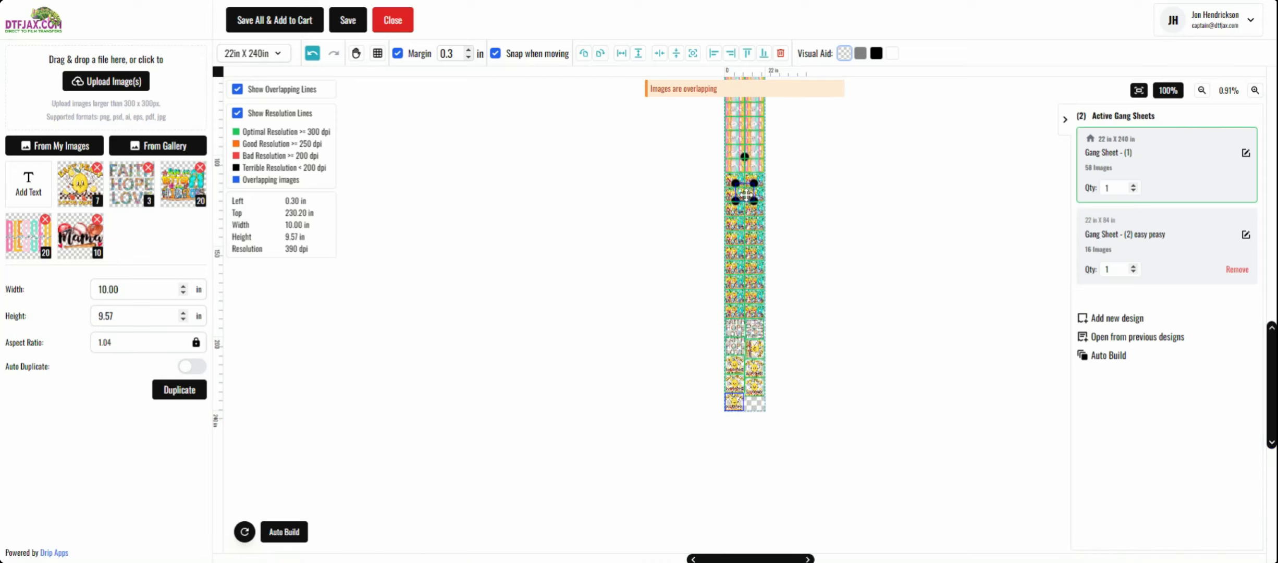
{"action": "left_click_drag", "start_coordinate": [745, 193], "coordinate": [757, 409]}
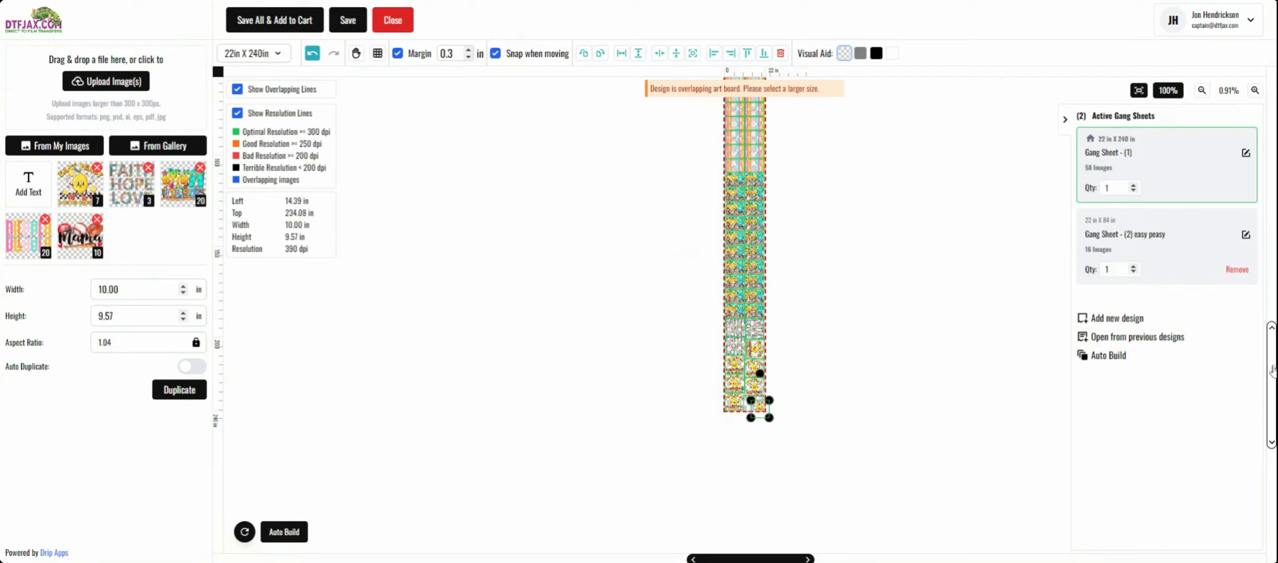
Step: Align the duplicated lemon design under the right column's last lemon, about 11.35 in from the left and 232.77 in from the top
{"action": "scroll", "coordinate": [1189, 264], "scroll_direction": "up", "scroll_amount": 3}
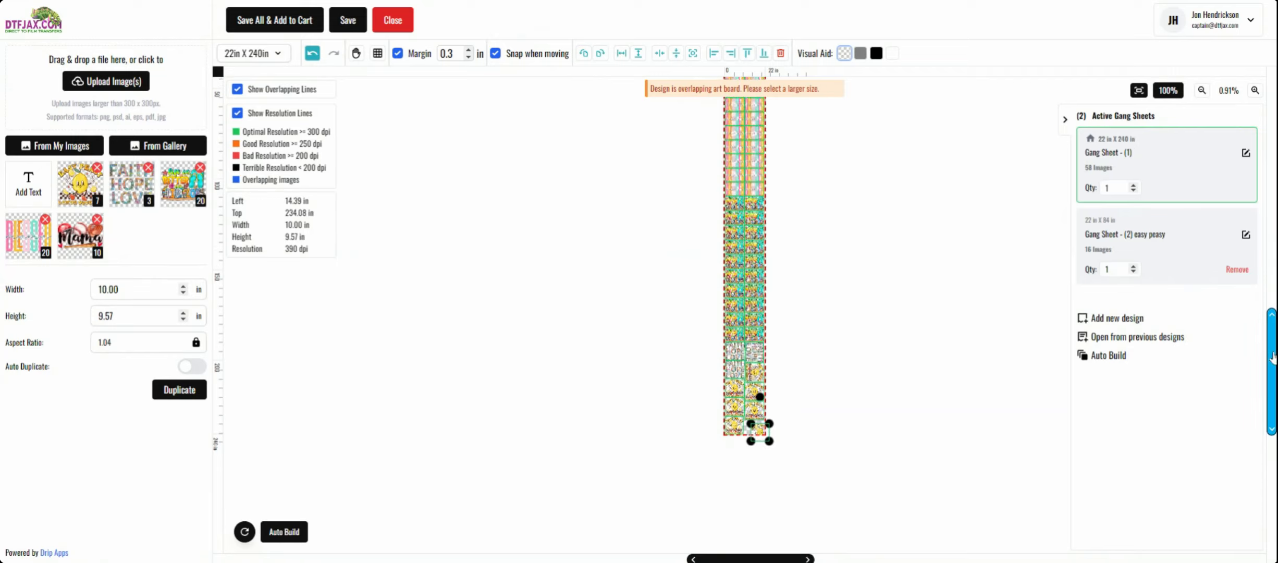
{"action": "left_click", "coordinate": [1252, 93]}
{"action": "left_click", "coordinate": [1255, 94]}
{"action": "left_click", "coordinate": [1254, 94]}
{"action": "left_click", "coordinate": [1251, 95]}
{"action": "left_click", "coordinate": [1251, 95]}
{"action": "left_click", "coordinate": [1252, 95]}
{"action": "left_click", "coordinate": [1253, 94]}
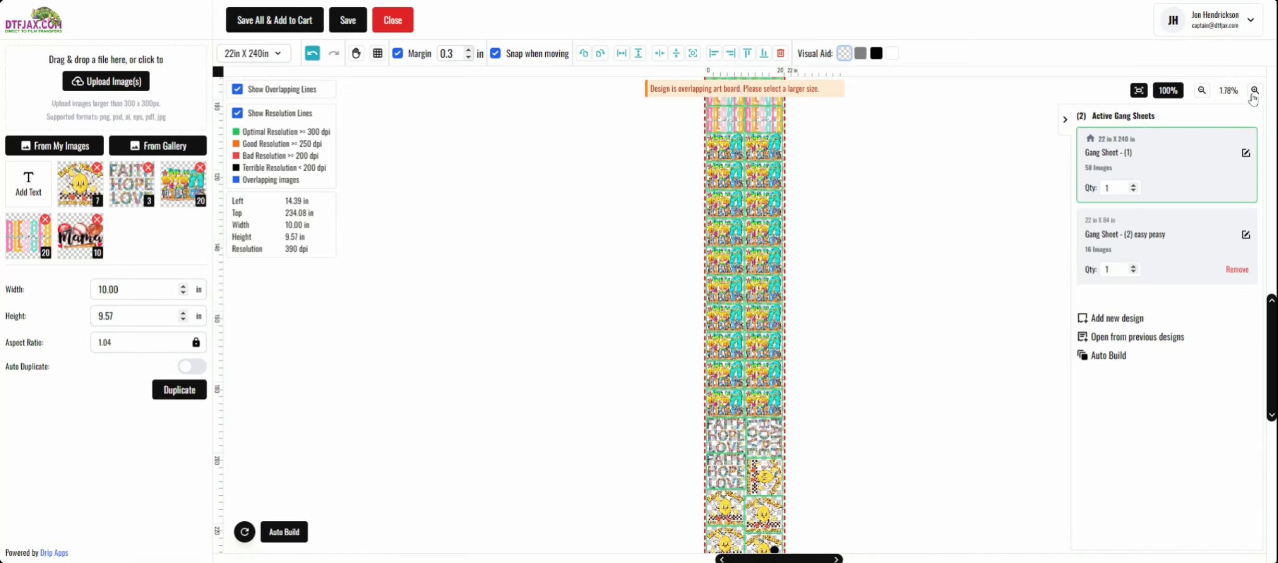
{"action": "left_click", "coordinate": [1252, 94]}
{"action": "left_click", "coordinate": [1252, 94]}
{"action": "left_click", "coordinate": [1253, 94]}
{"action": "left_click", "coordinate": [1253, 94]}
{"action": "left_click", "coordinate": [1253, 94]}
{"action": "left_click", "coordinate": [1252, 94]}
{"action": "left_click", "coordinate": [1253, 95]}
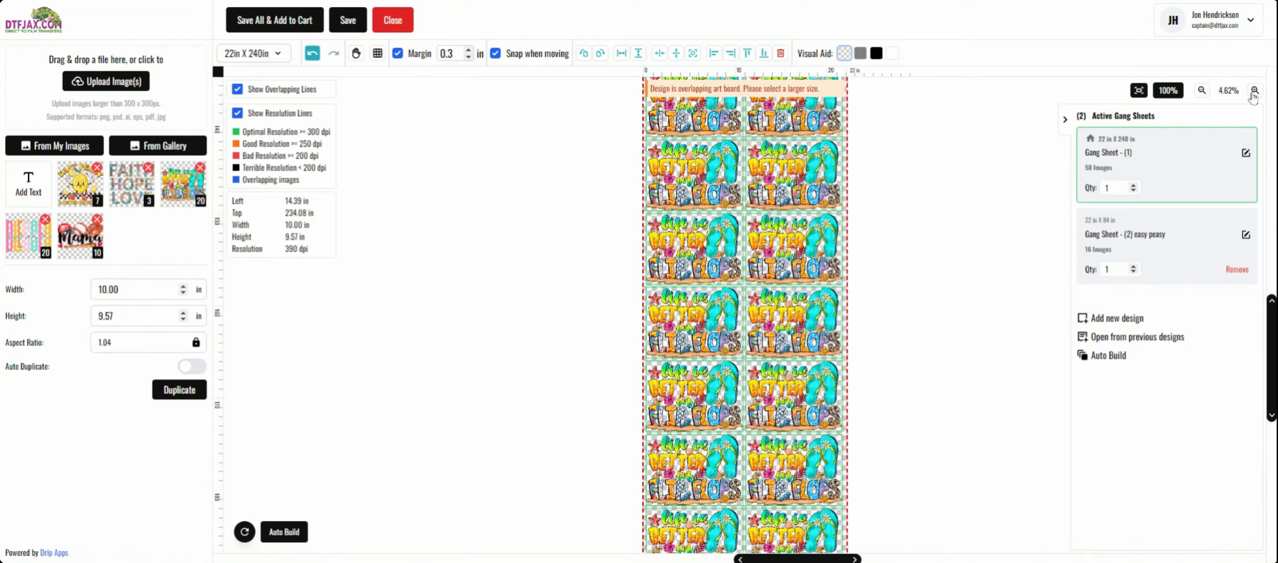
{"action": "left_click", "coordinate": [1252, 95]}
{"action": "left_click_drag", "start_coordinate": [1272, 359], "coordinate": [1271, 436]}
{"action": "left_click_drag", "start_coordinate": [832, 380], "coordinate": [805, 367]}
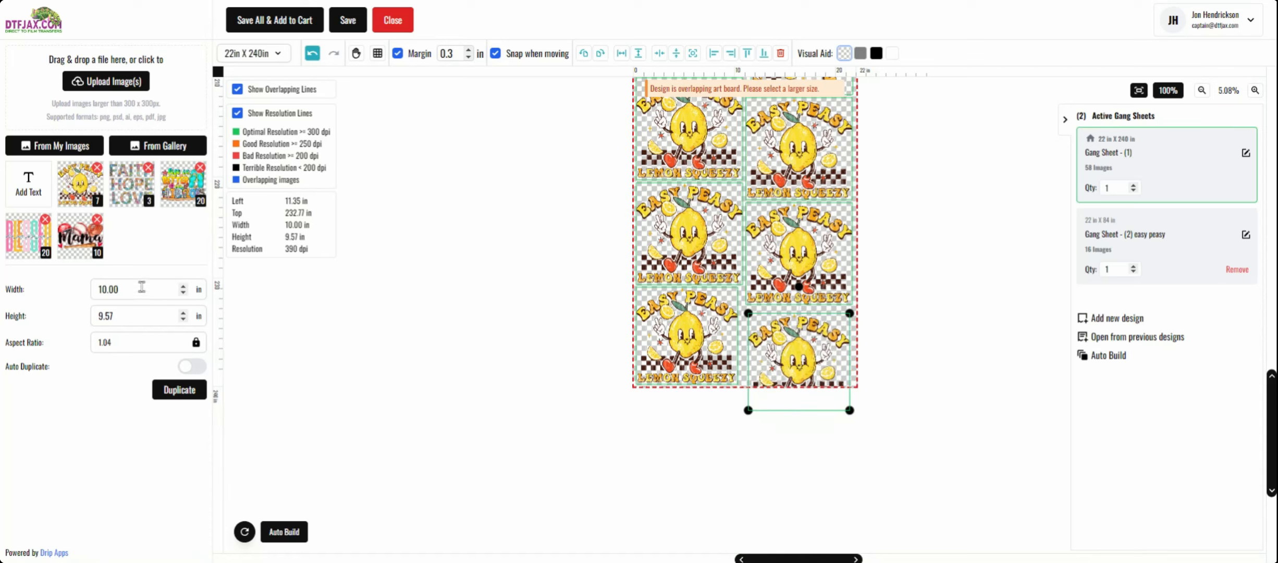
Step: Set the duplicated lemon design's width to 7 in, shift it to about 12.98 in from the sheet's left edge, and deselect it
{"action": "left_click_drag", "start_coordinate": [139, 290], "coordinate": [4, 259]}
{"action": "type", "text": "6"}
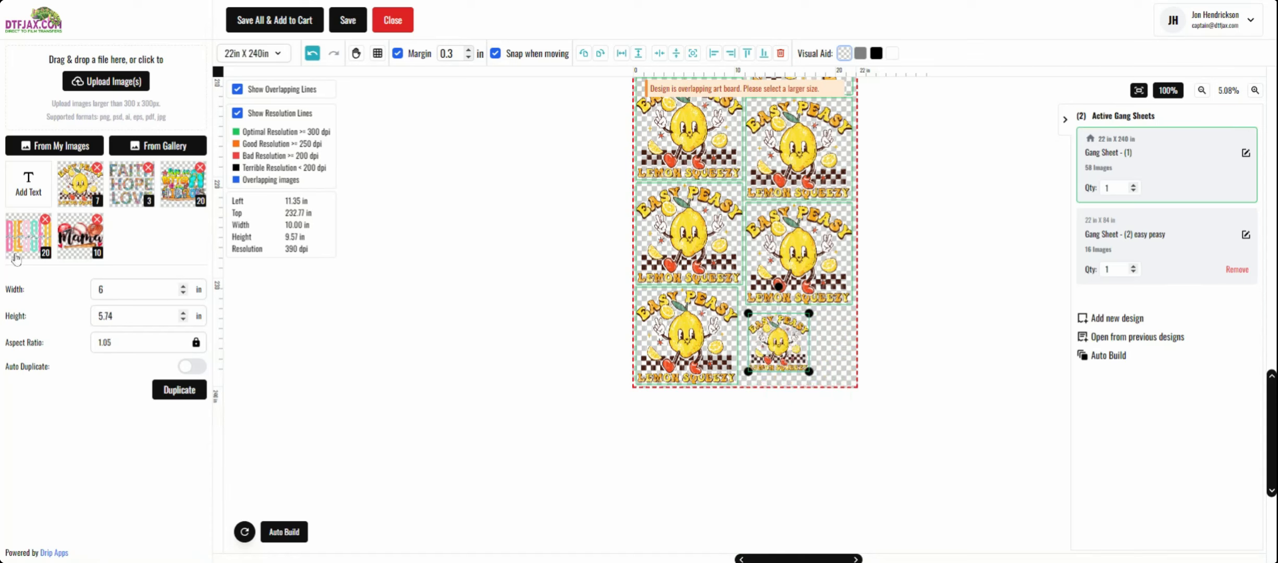
{"action": "type", "text": ".7"}
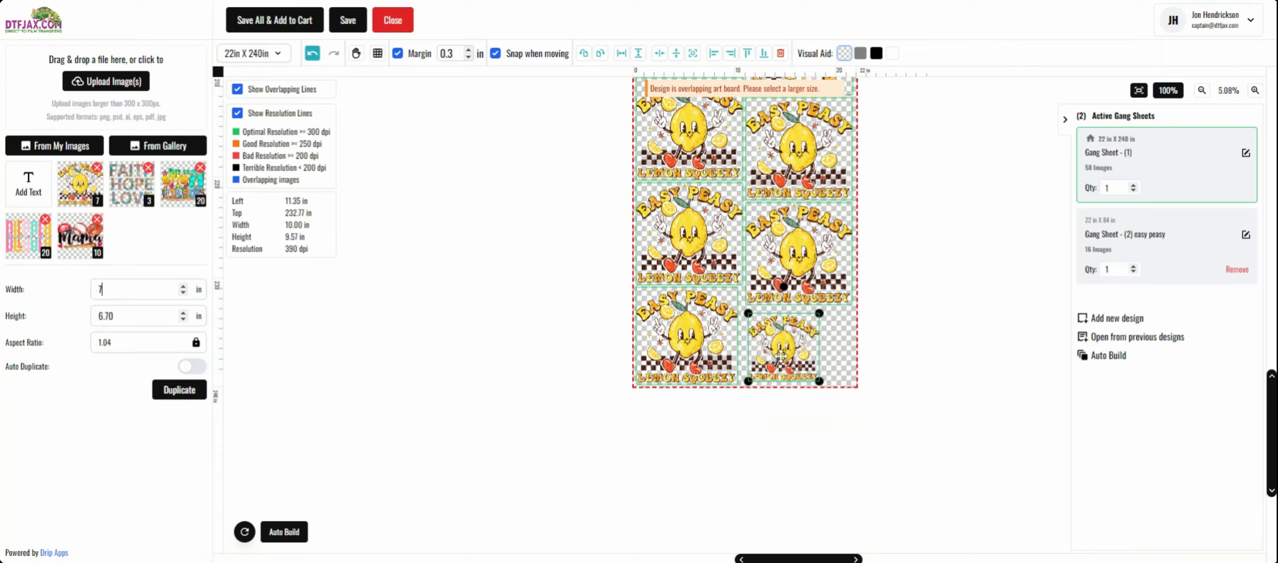
{"action": "left_click_drag", "start_coordinate": [782, 354], "coordinate": [798, 353]}
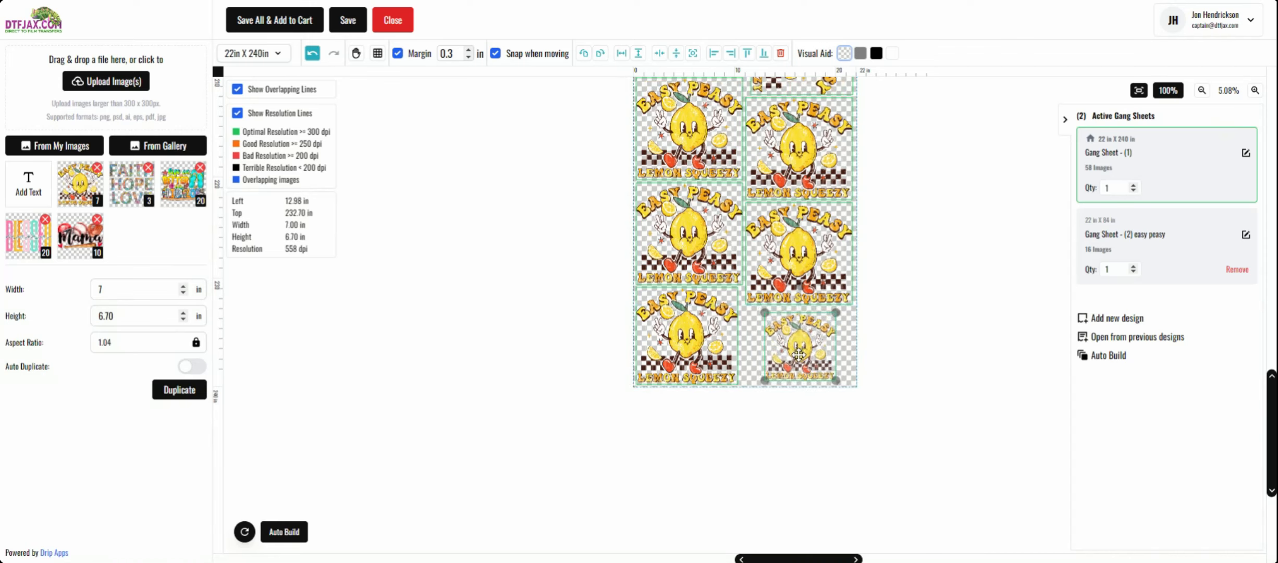
{"action": "left_click", "coordinate": [870, 472]}
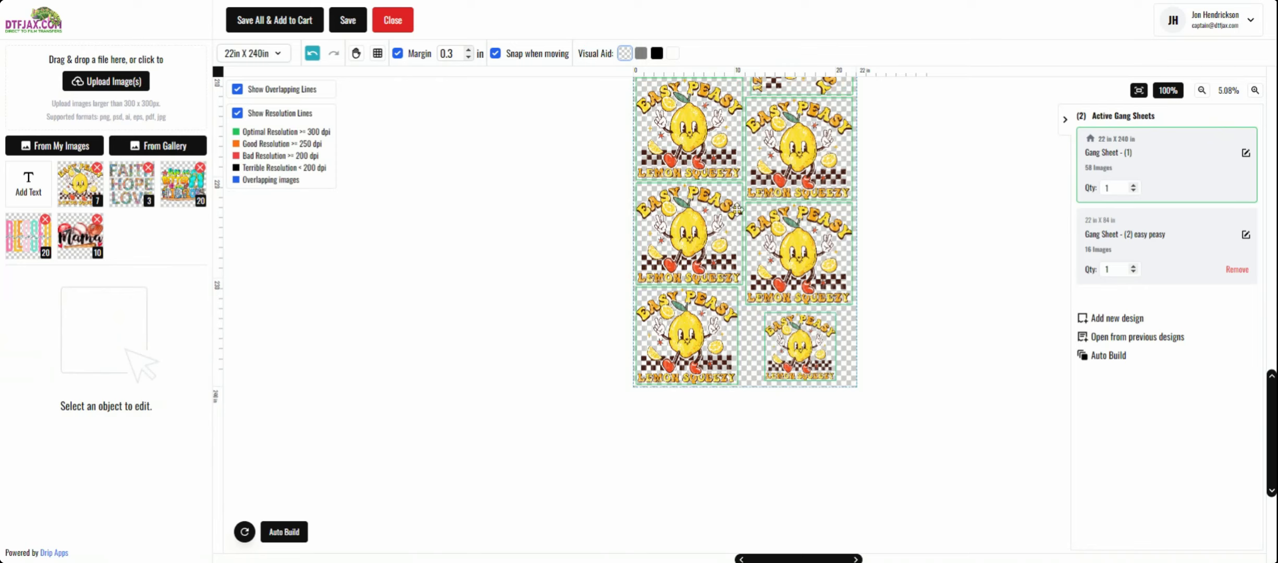
Step: Save the 22 in x 240 in design under the name "Gang Sheet - (1) easy peasy"
{"action": "left_click", "coordinate": [347, 25]}
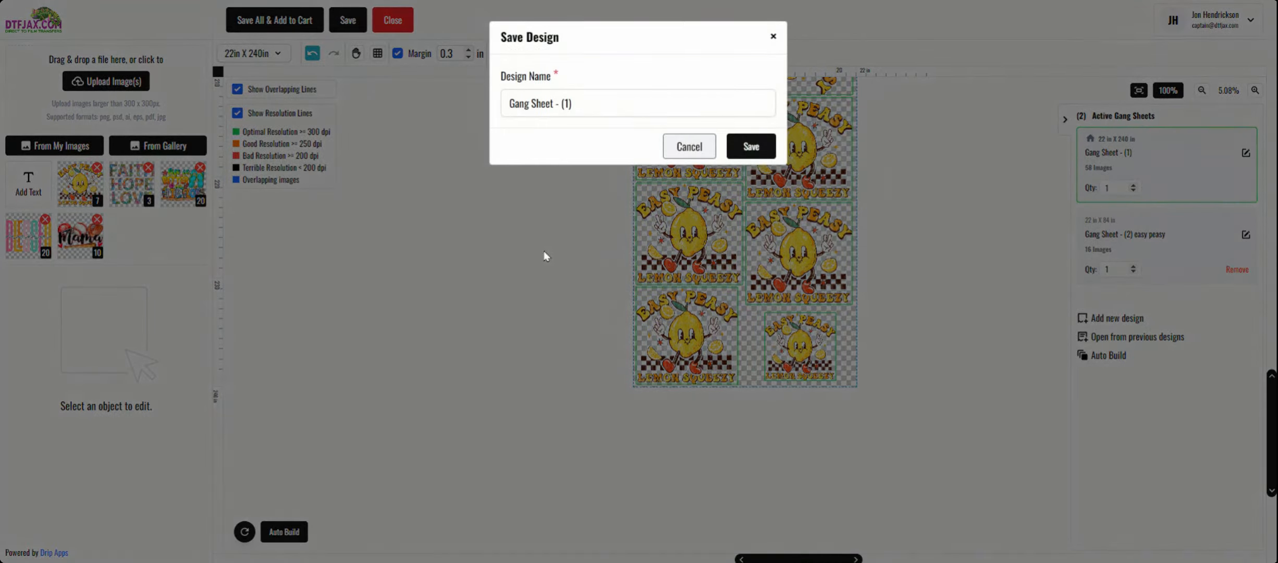
{"action": "left_click", "coordinate": [616, 100]}
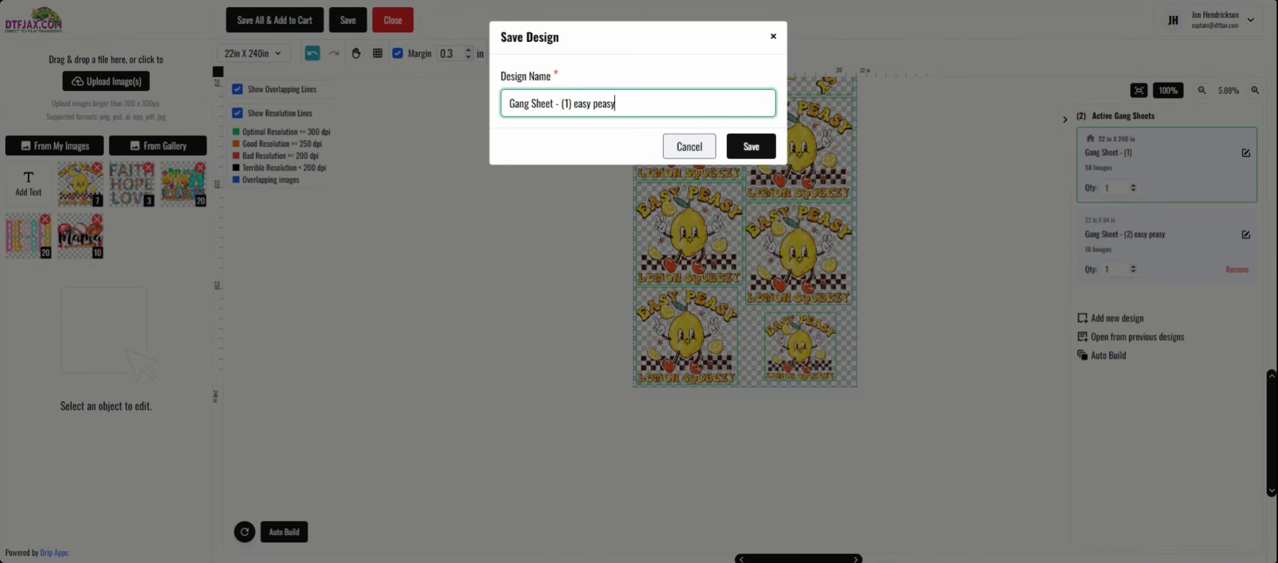
{"action": "left_click", "coordinate": [751, 146]}
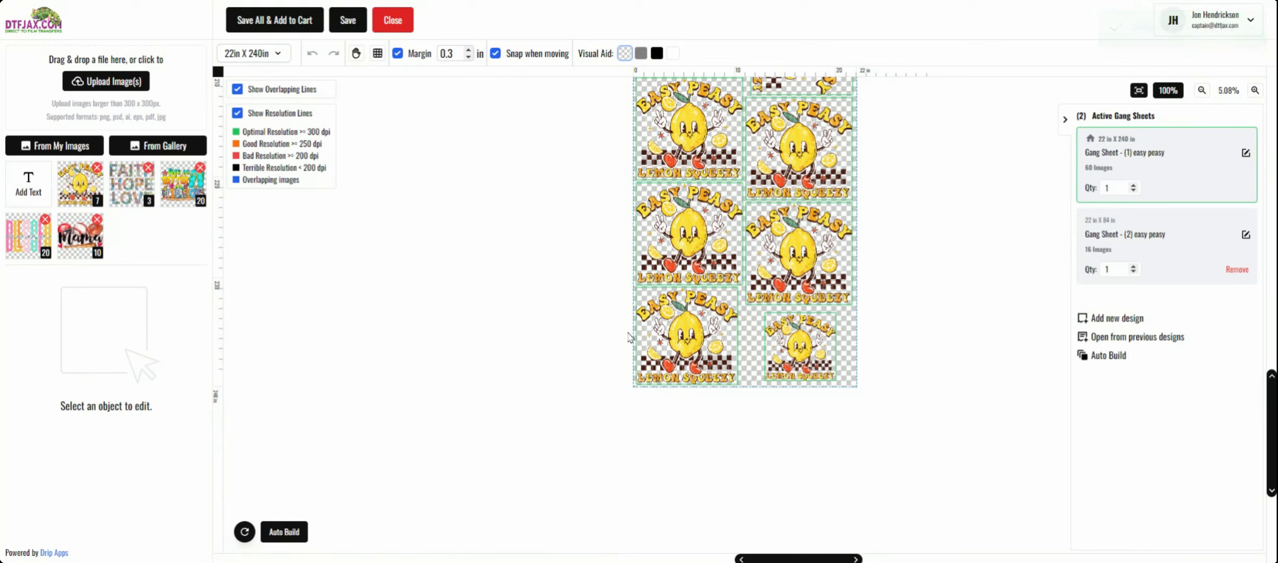
Step: Select the first Mama design at the start of the sheet, then save all gang sheets and add them to the cart
{"action": "left_click_drag", "start_coordinate": [1271, 425], "coordinate": [1272, 224]}
{"action": "left_click", "coordinate": [673, 172]}
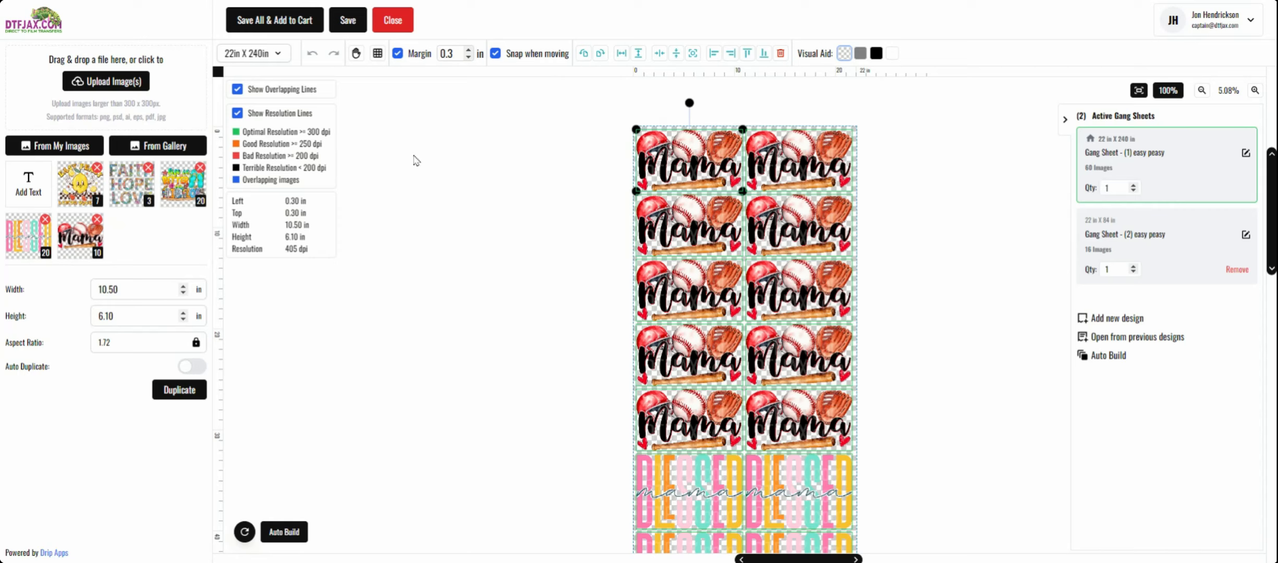
{"action": "left_click", "coordinate": [267, 25]}
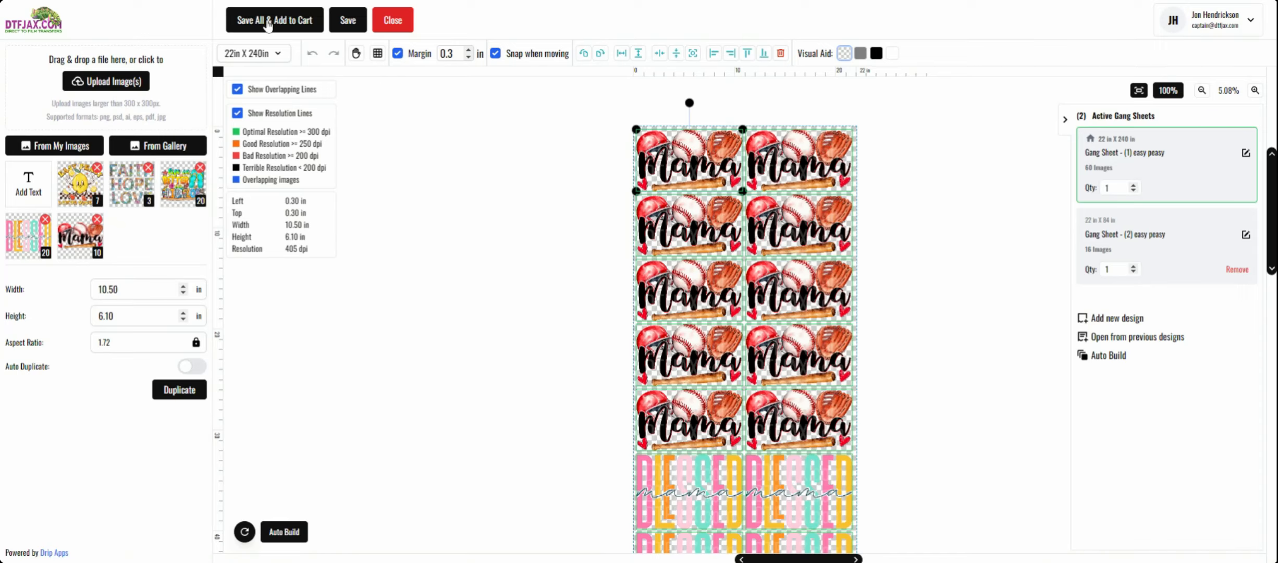